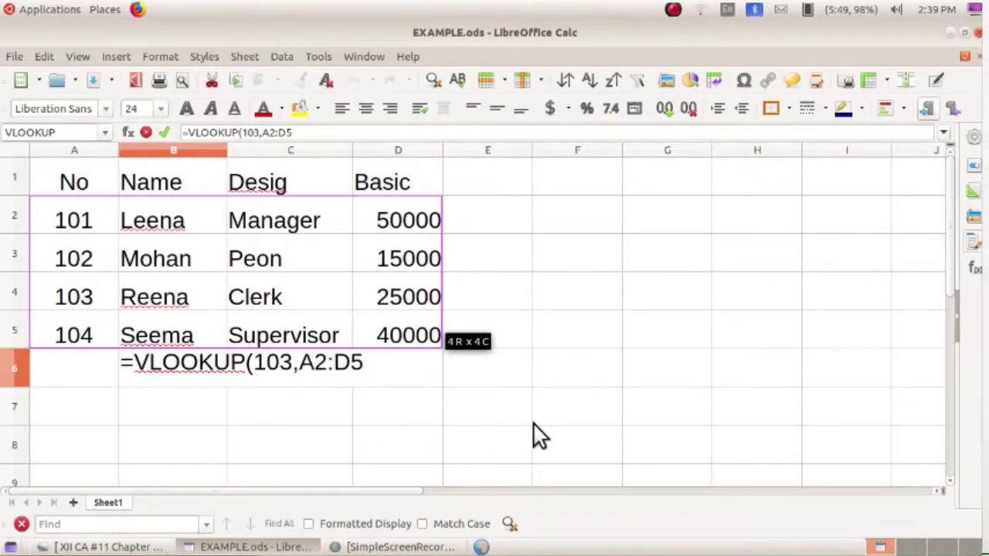
# Complete the VLOOKUP formula in B6 with column index 4 and sort order 1, and enter it.
pyautogui.write(',4,')
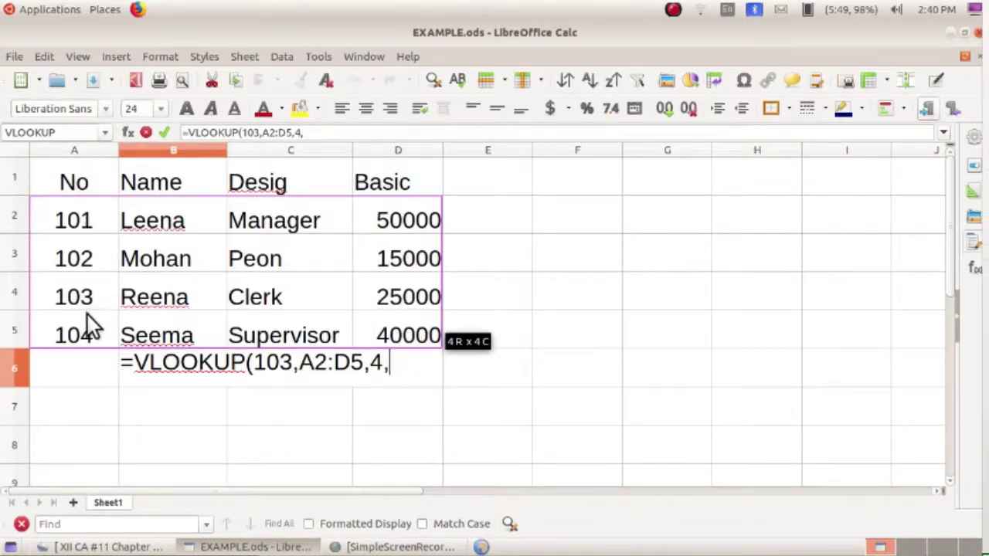
pyautogui.write(')')
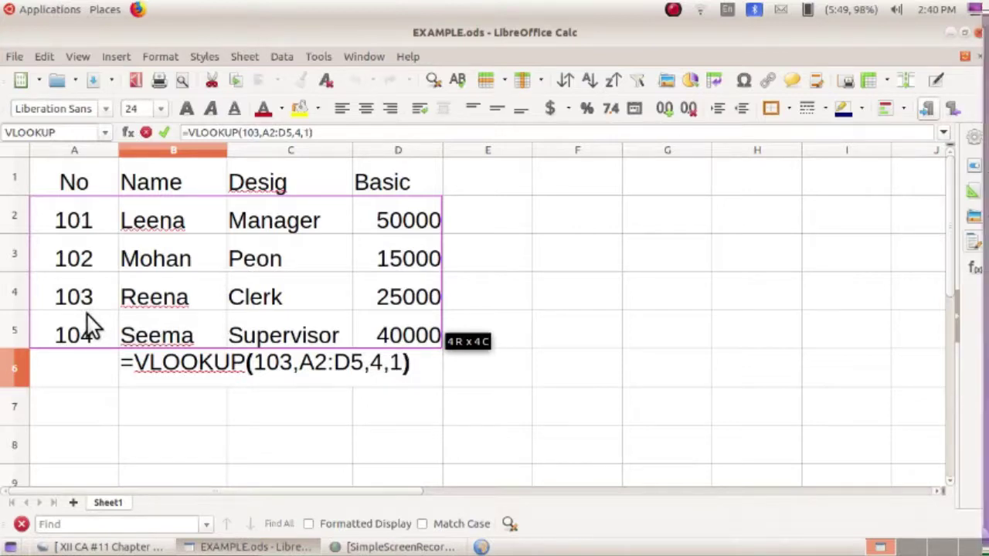
pyautogui.press('Return')
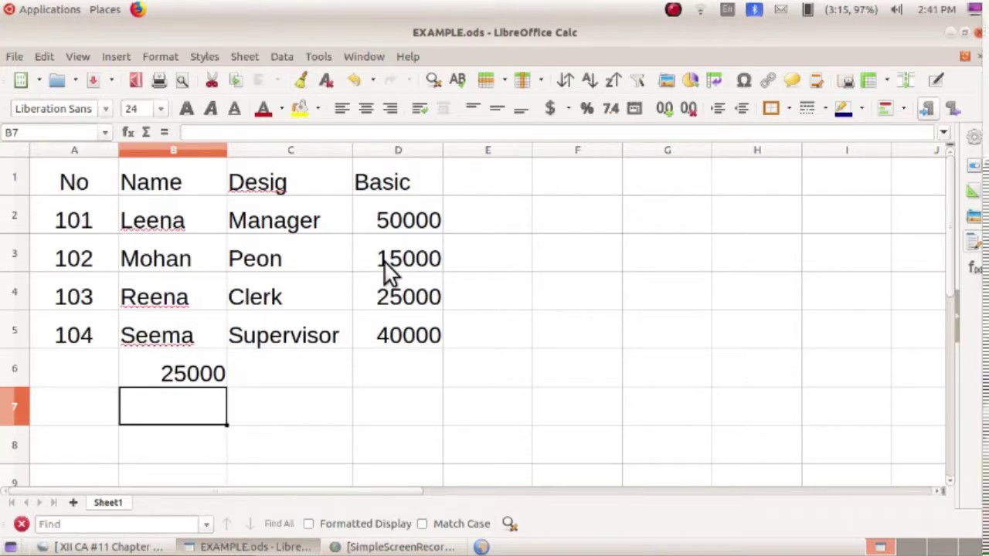
# Enter a VLOOKUP formula in B7 that searches for the employee name from B3 as quoted text in B2:D5, with column index 3 and sort order 1.
pyautogui.write('=')
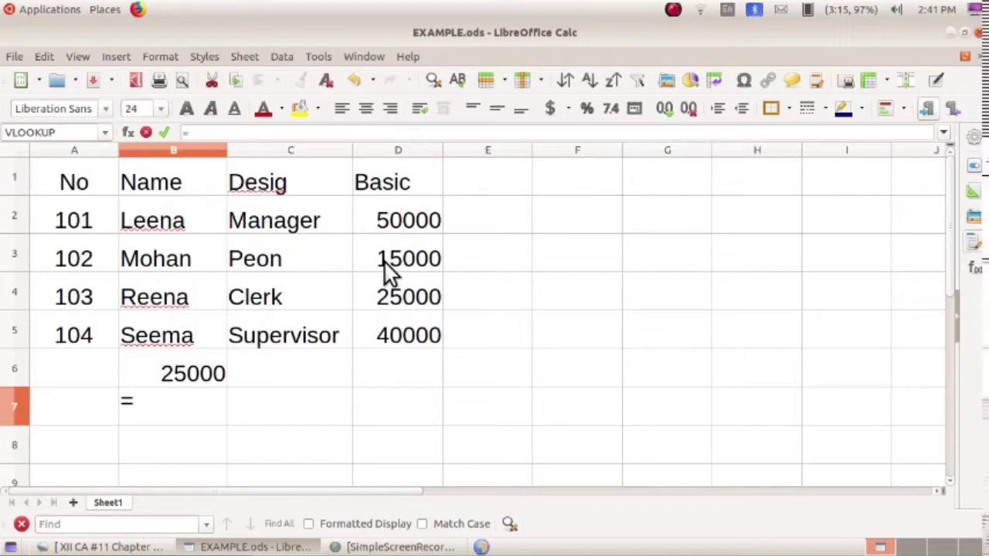
pyautogui.write('vlo')
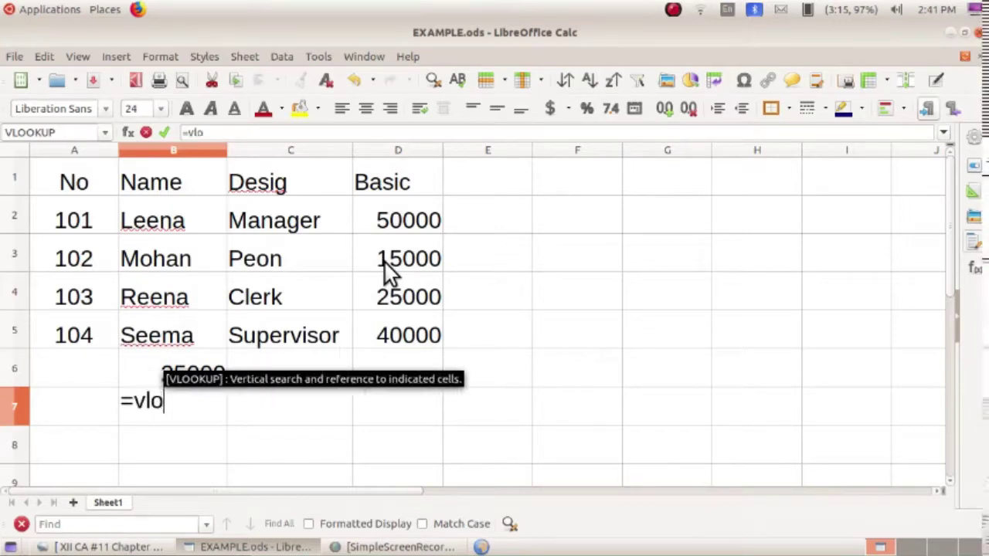
pyautogui.write('okup')
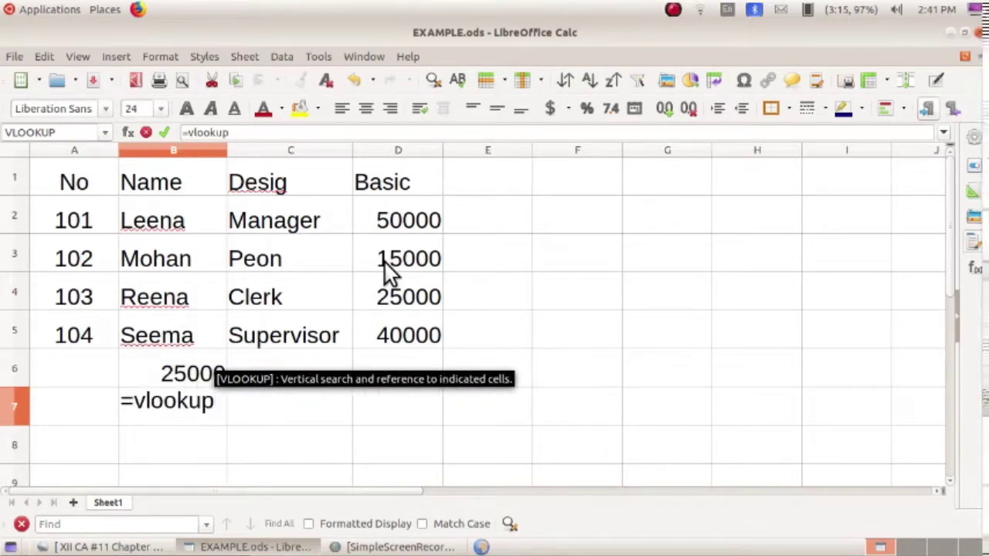
pyautogui.write('("')
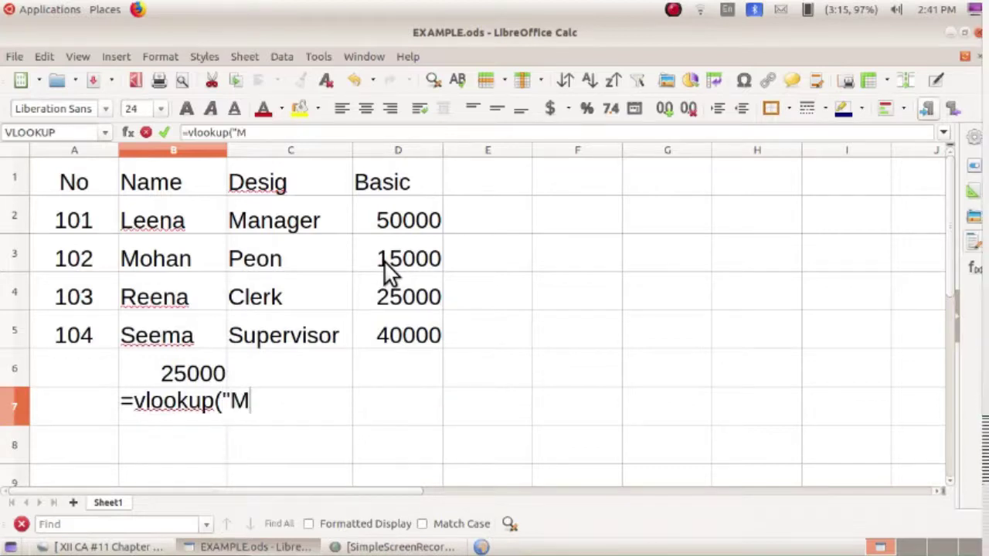
pyautogui.write('Mohan"')
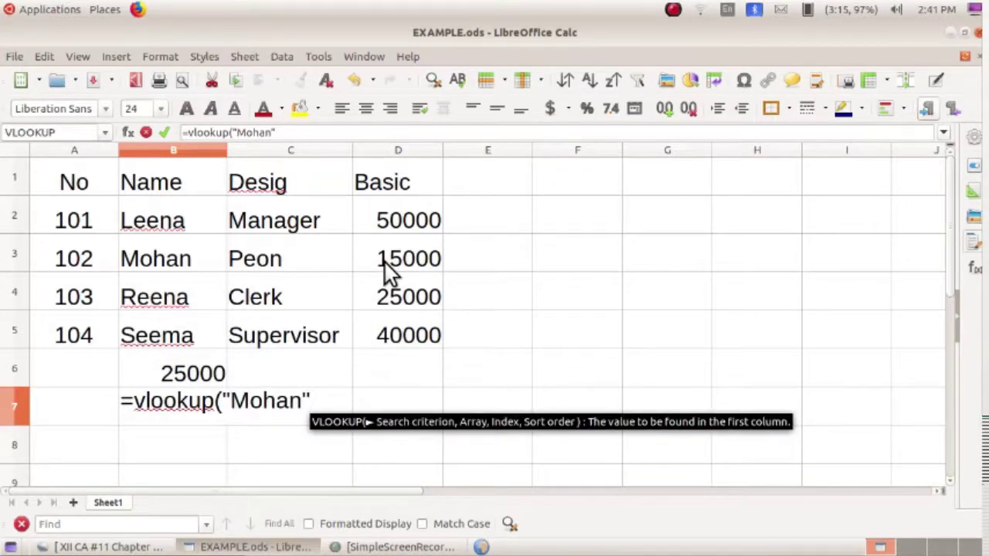
pyautogui.write(',')
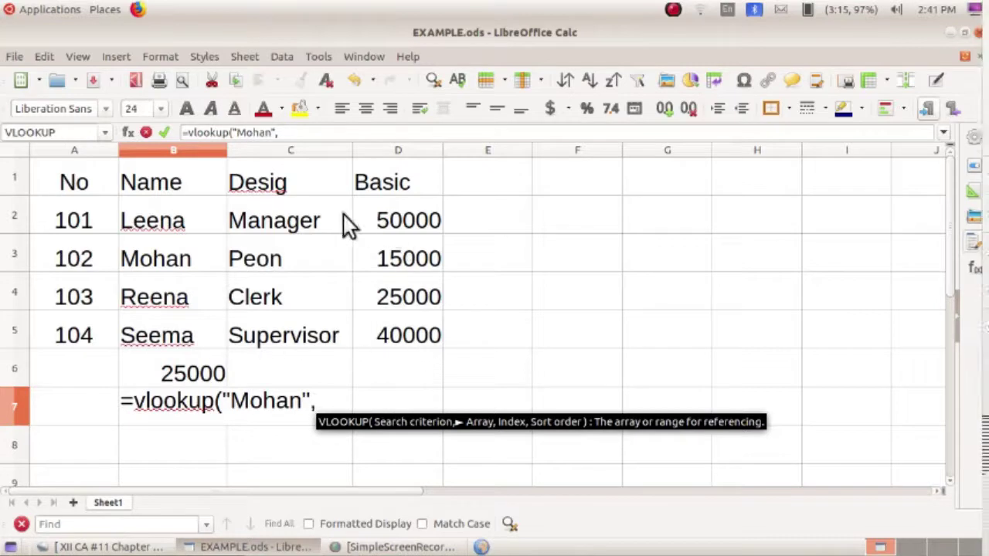
pyautogui.moveTo(177, 204); pyautogui.dragTo(369, 340)
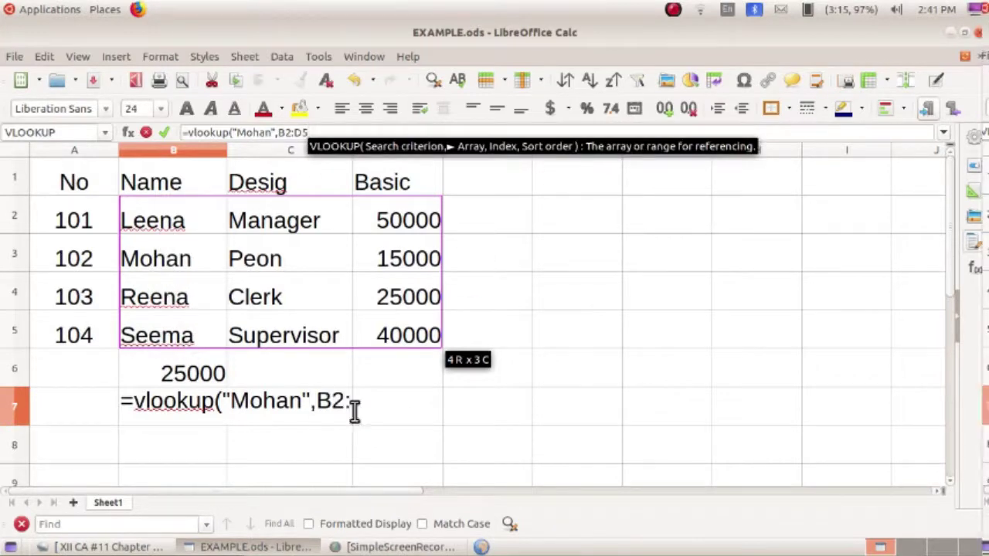
pyautogui.write(',')
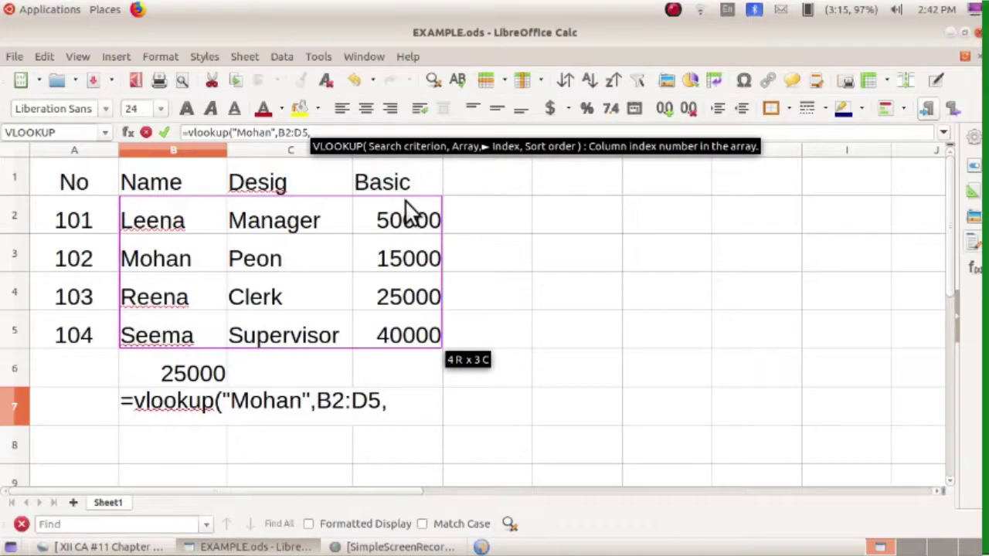
pyautogui.write('3')
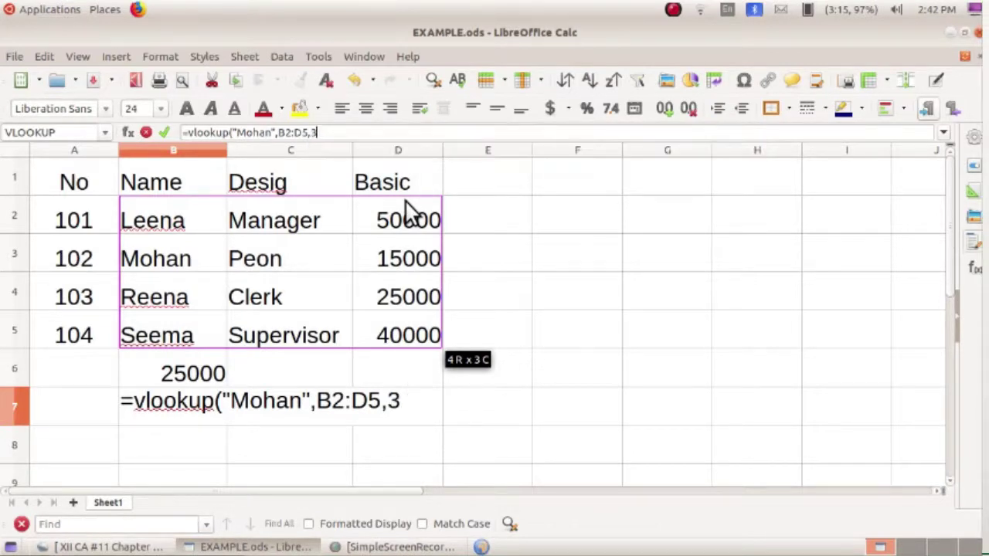
pyautogui.write(',')
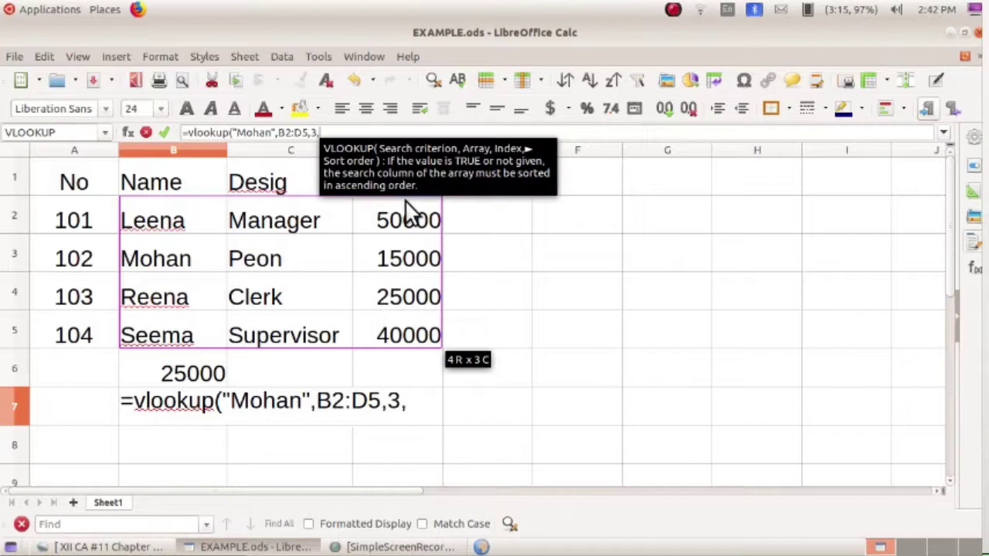
pyautogui.write('1)')
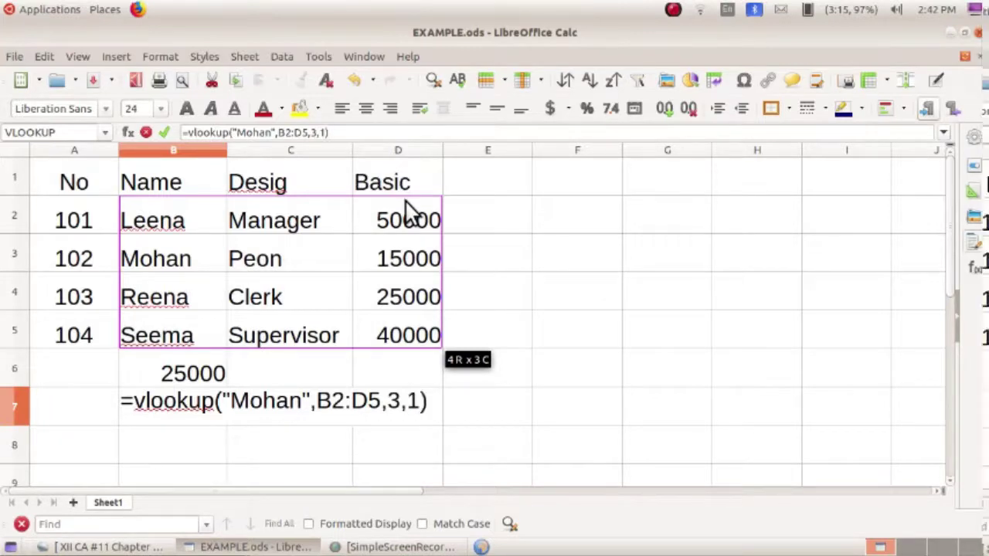
pyautogui.press('Return')
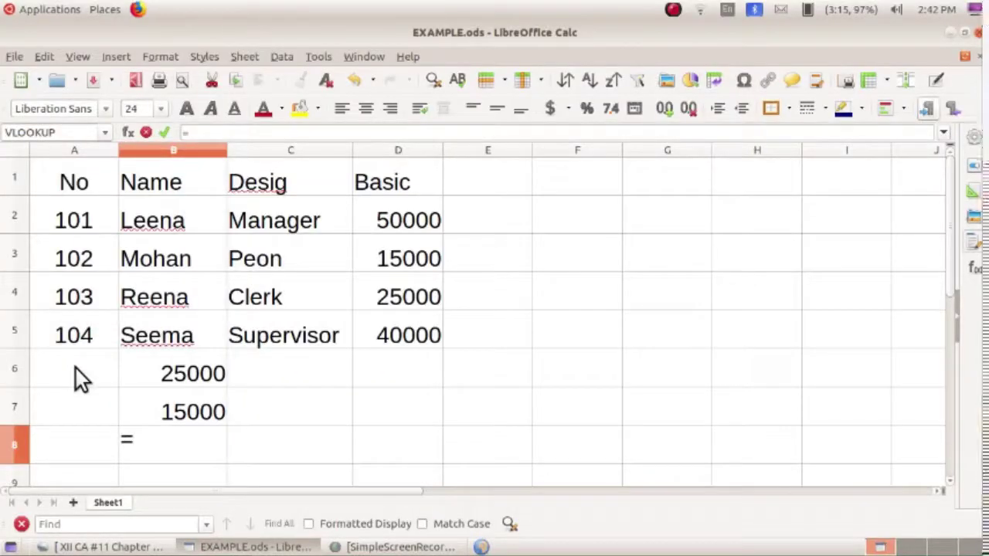
# Enter a VLOOKUP formula in B8 that searches for 105 in A2:D5, with column index 3 and sort order 1.
pyautogui.write('VLOO')
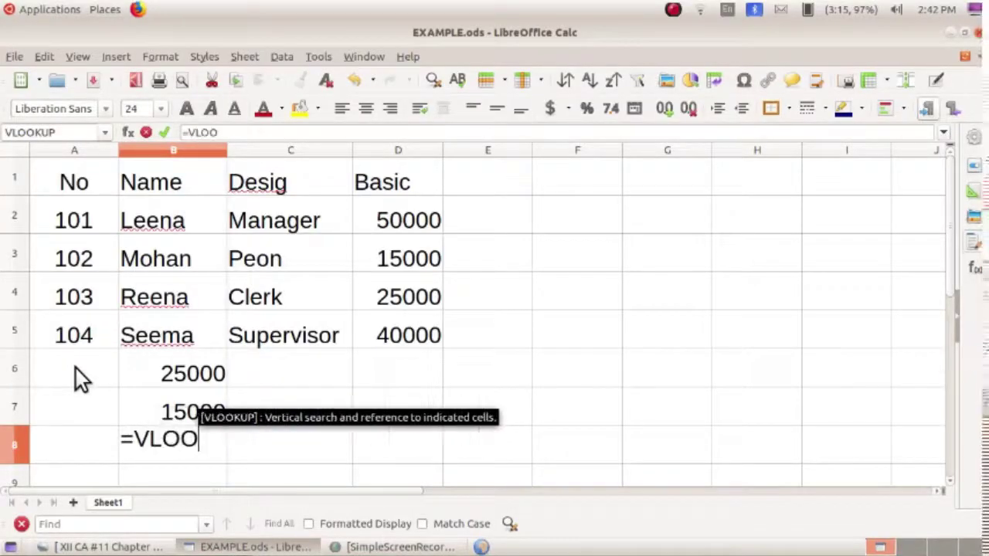
pyautogui.write('KUP(')
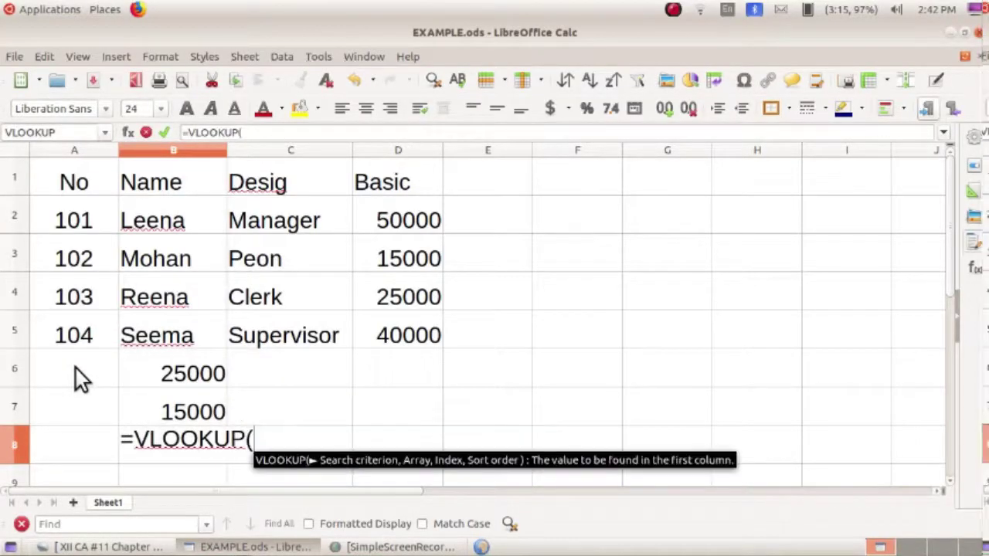
pyautogui.write('105,')
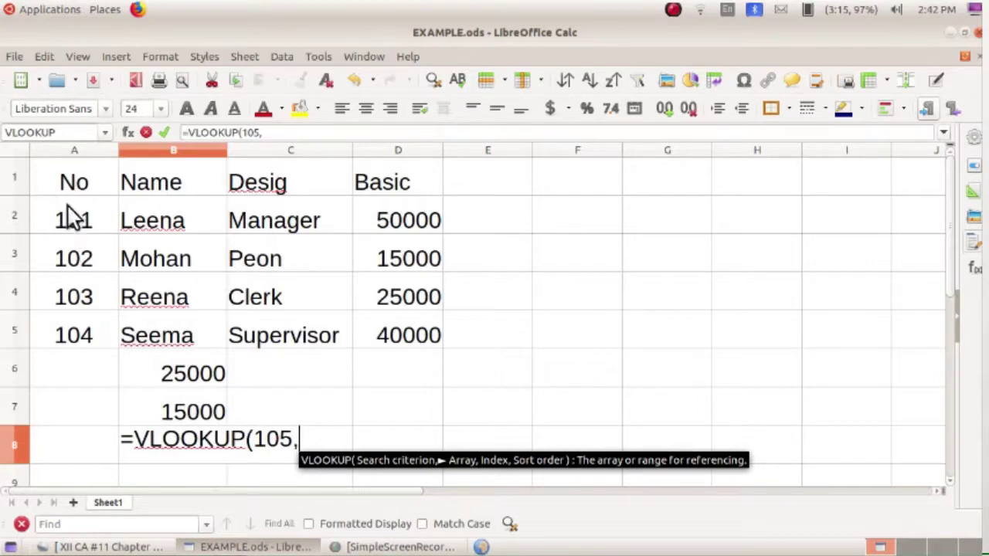
pyautogui.moveTo(83, 230); pyautogui.dragTo(398, 339)
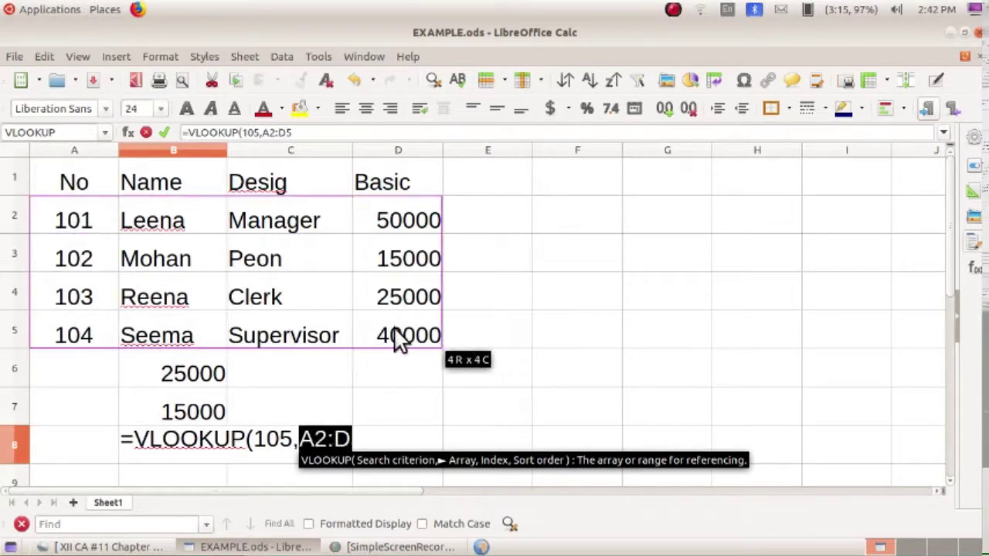
pyautogui.click(309, 133)
pyautogui.write(',')
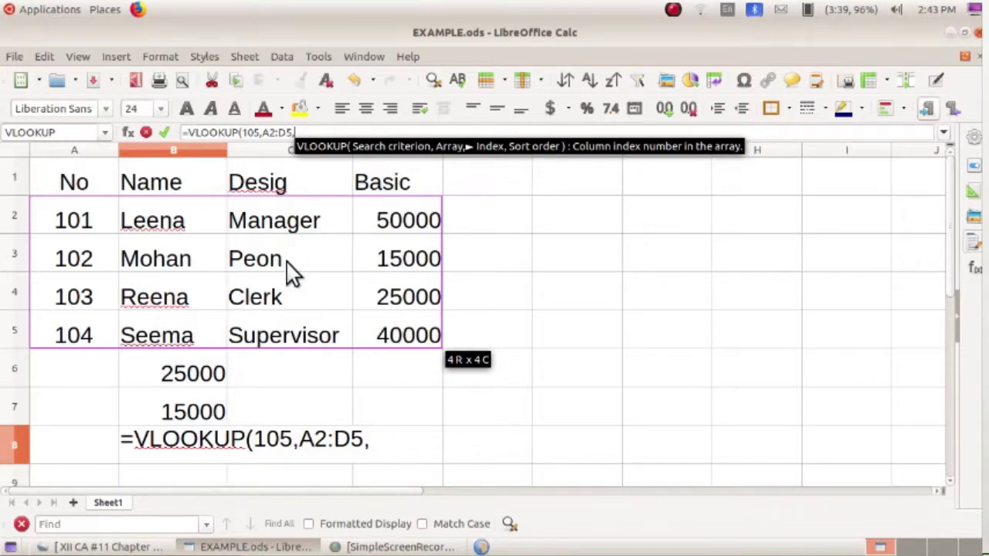
pyautogui.write('3')
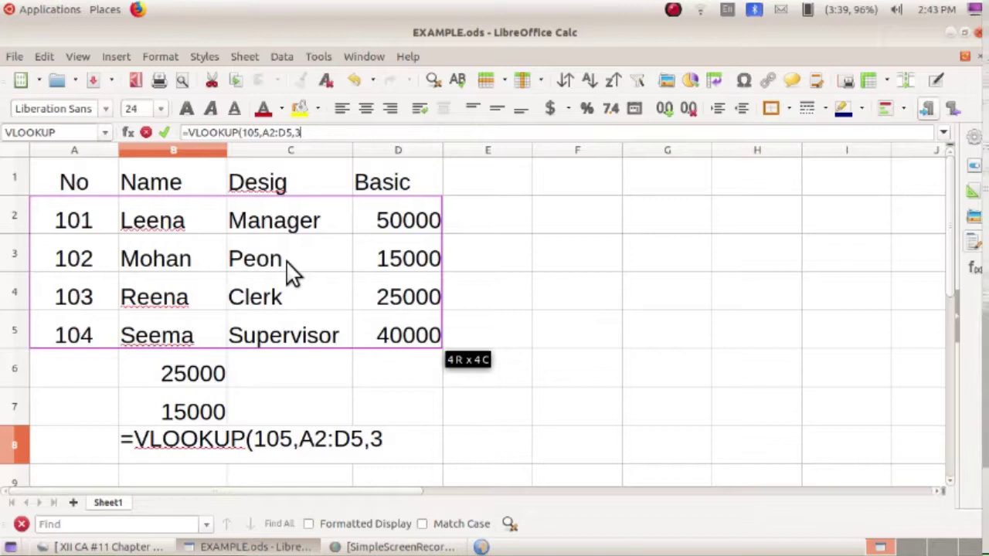
pyautogui.write(',')
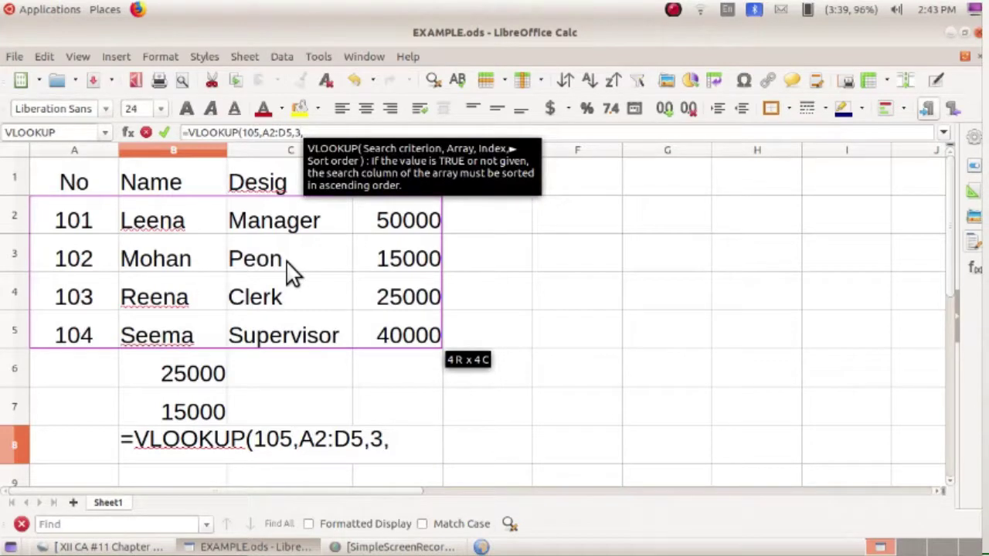
pyautogui.write('1')
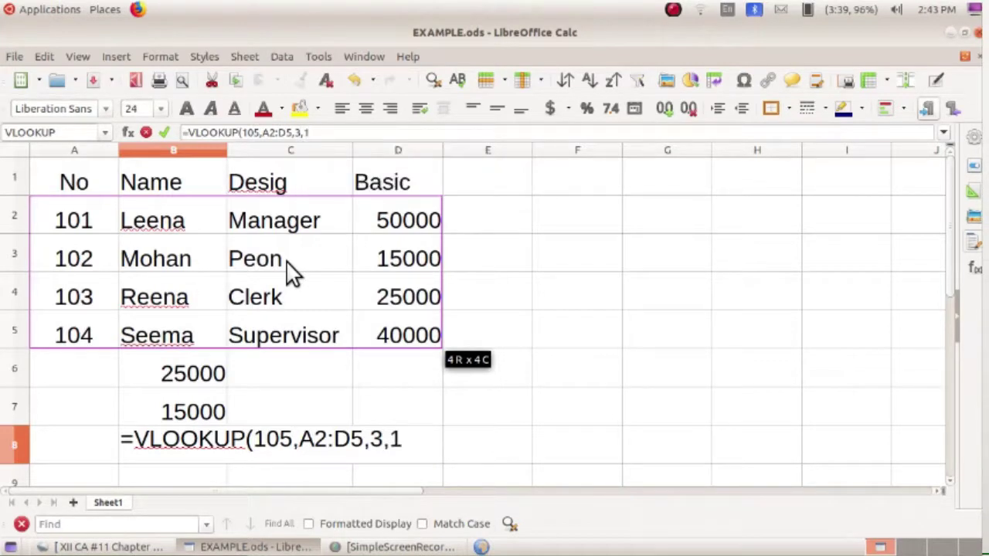
pyautogui.press('Return')
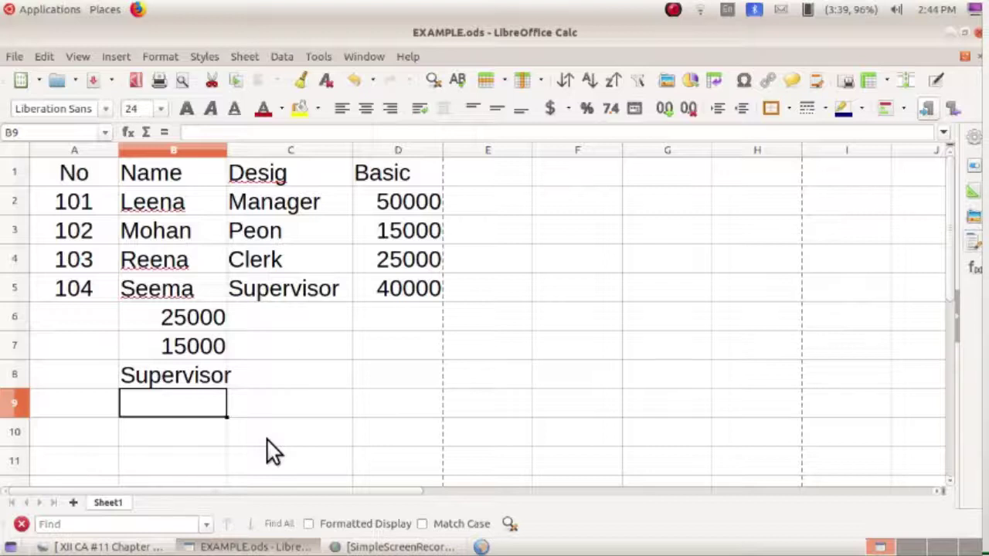
# Enter a VLOOKUP formula in B9 that searches for 104 in A2:D5, with column index 2 and sort order 1.
pyautogui.write('=')
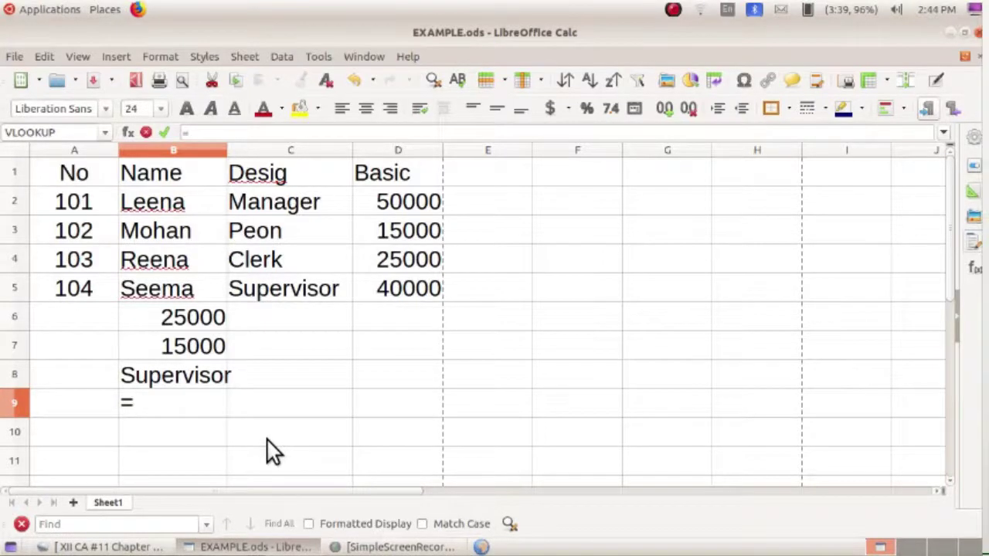
pyautogui.write('VLOOKUP')
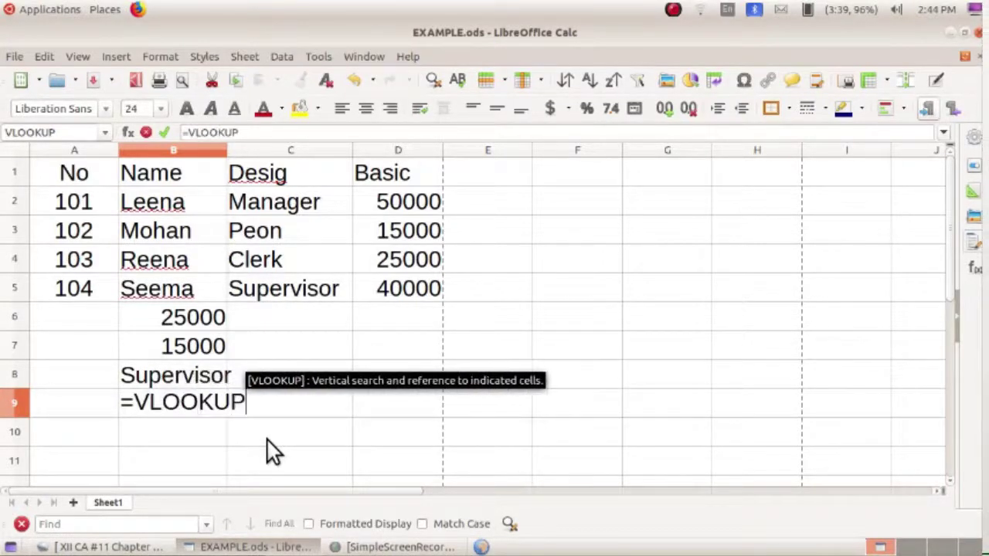
pyautogui.write('(')
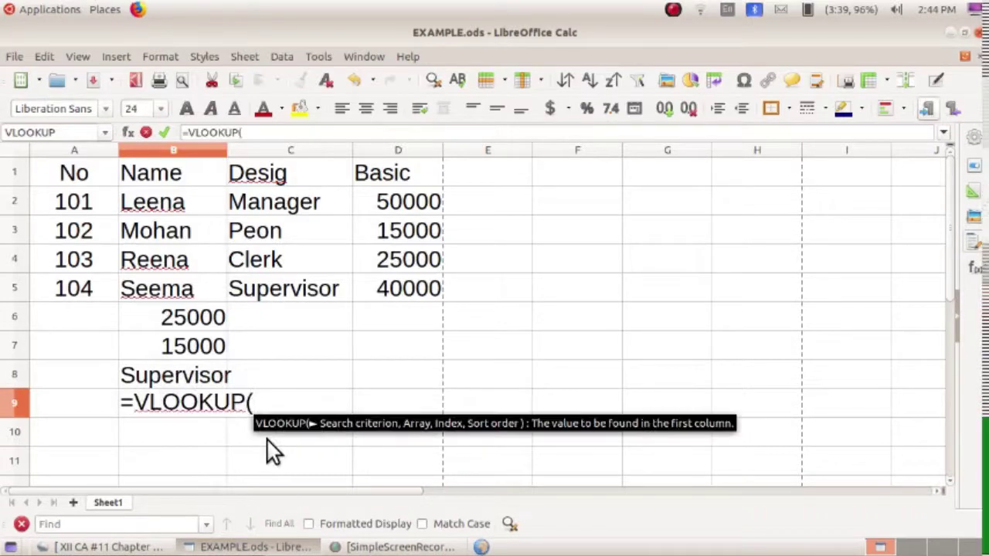
pyautogui.write('104,')
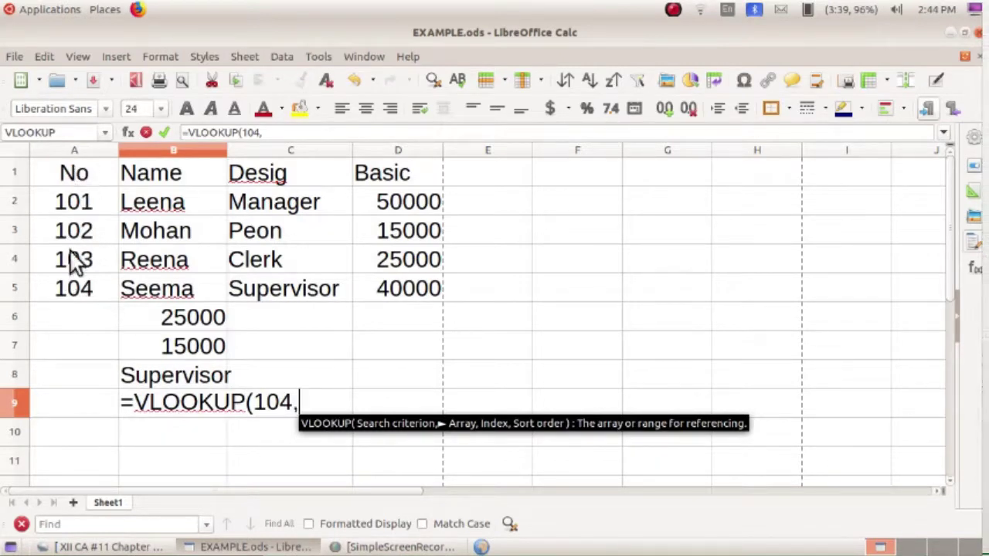
pyautogui.moveTo(75, 208); pyautogui.dragTo(379, 294)
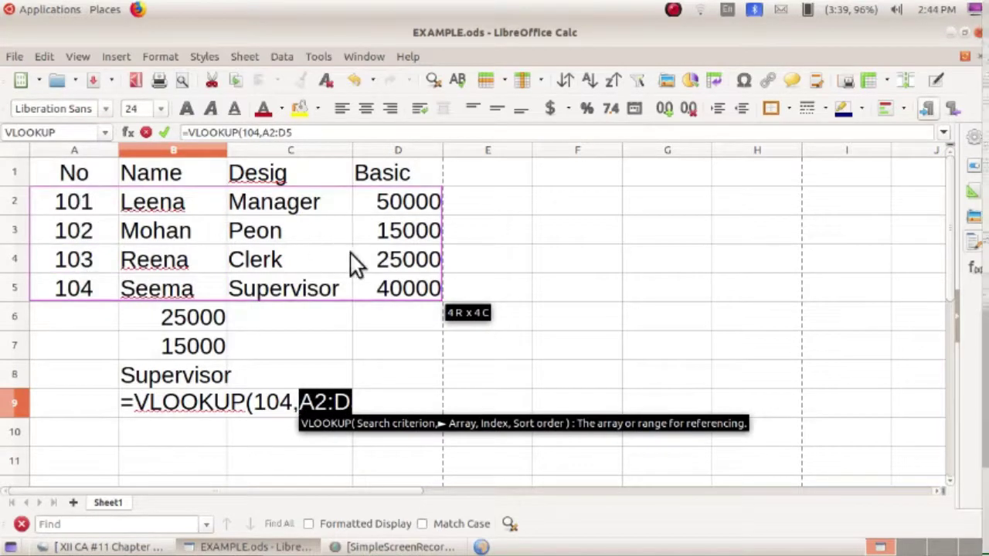
pyautogui.click(295, 133)
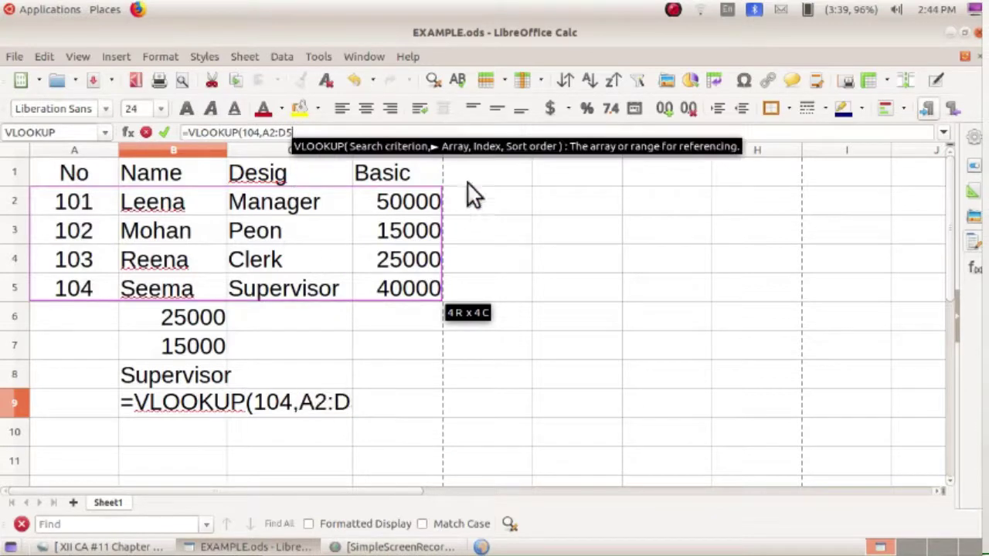
pyautogui.write(',')
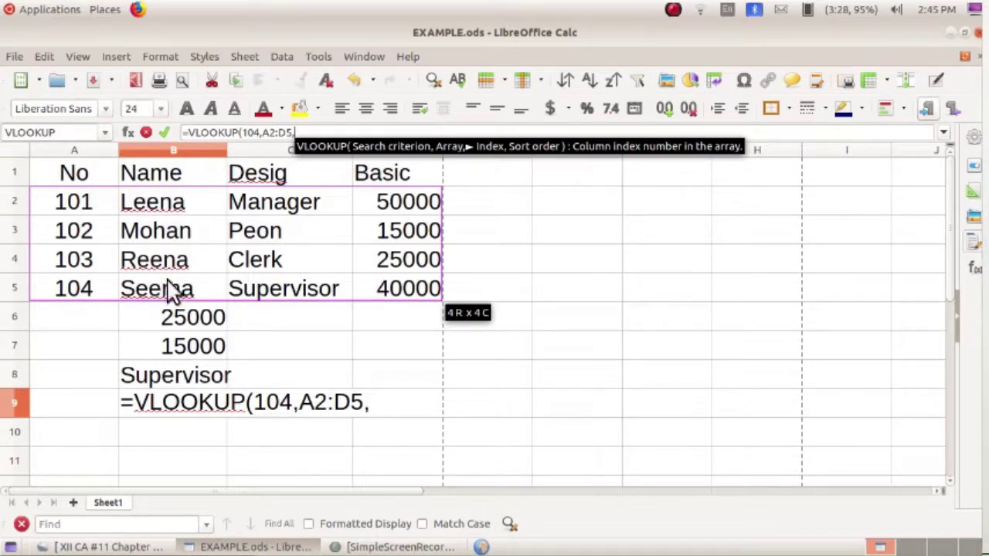
pyautogui.write('2')
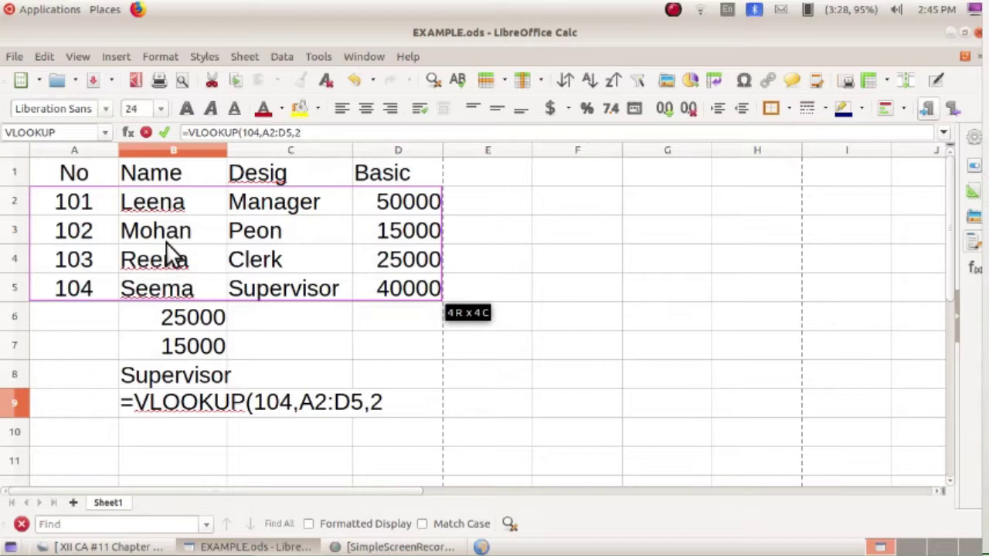
pyautogui.write(',')
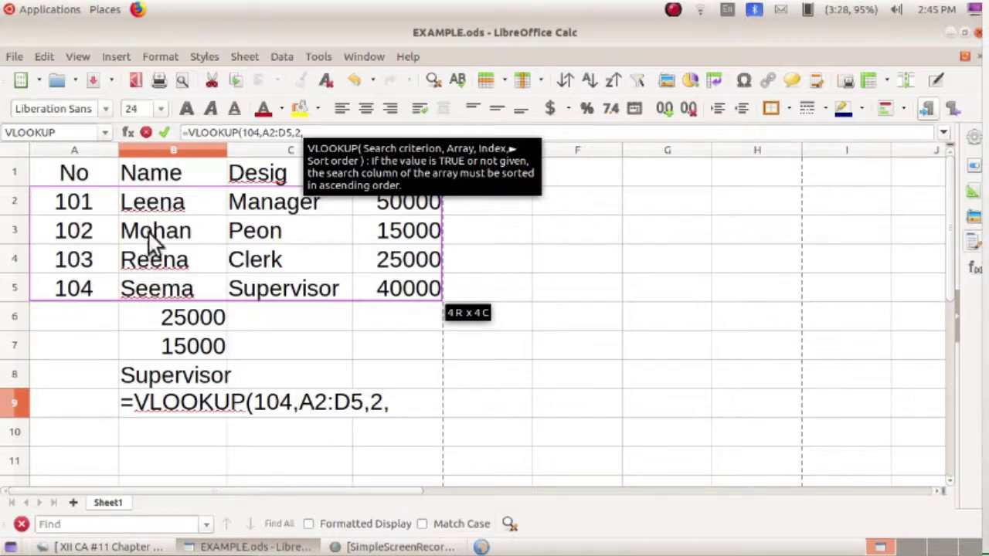
pyautogui.write('1')
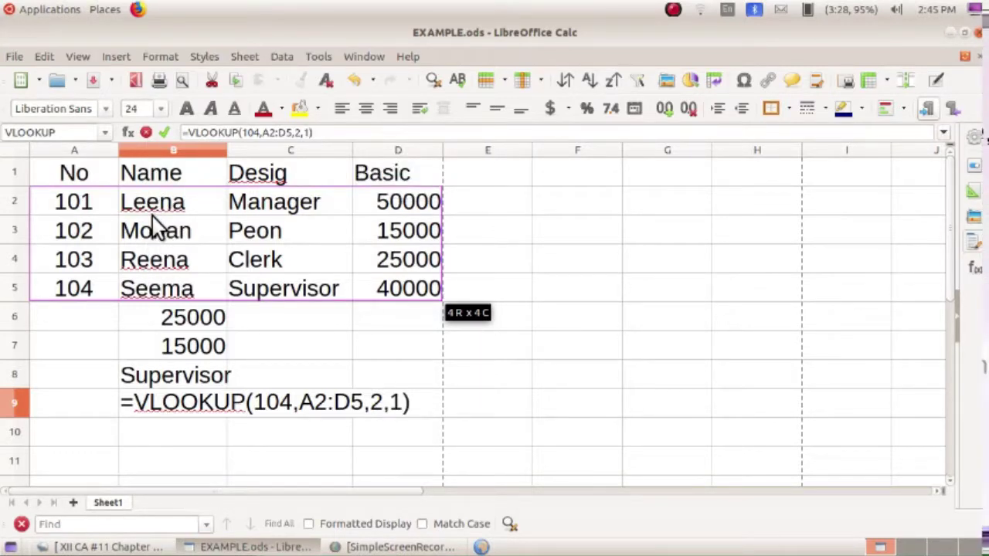
pyautogui.press('Return')
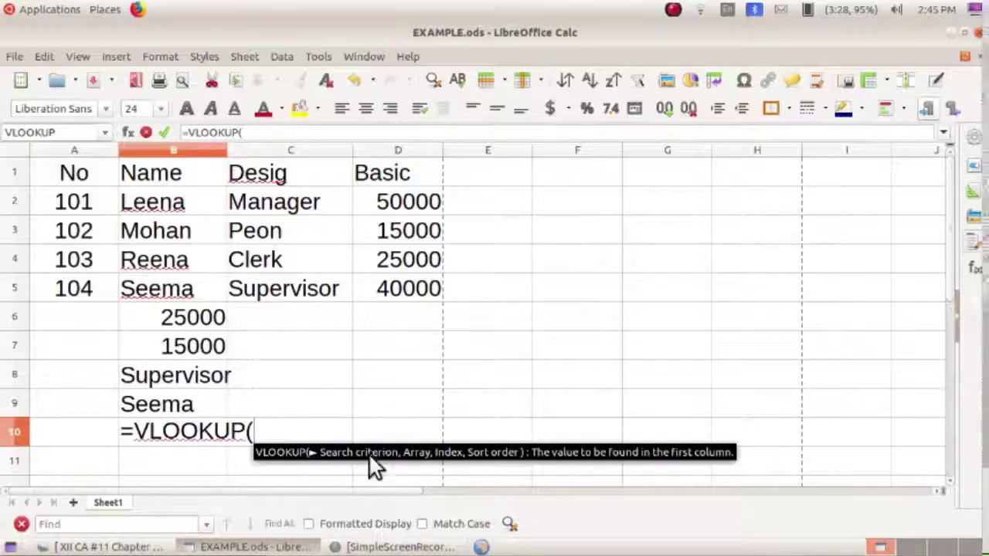
# Complete the VLOOKUP formula in B10 to search for 101 in A2:D5, with column index 3 and sort order 1, and enter it.
pyautogui.write('101')
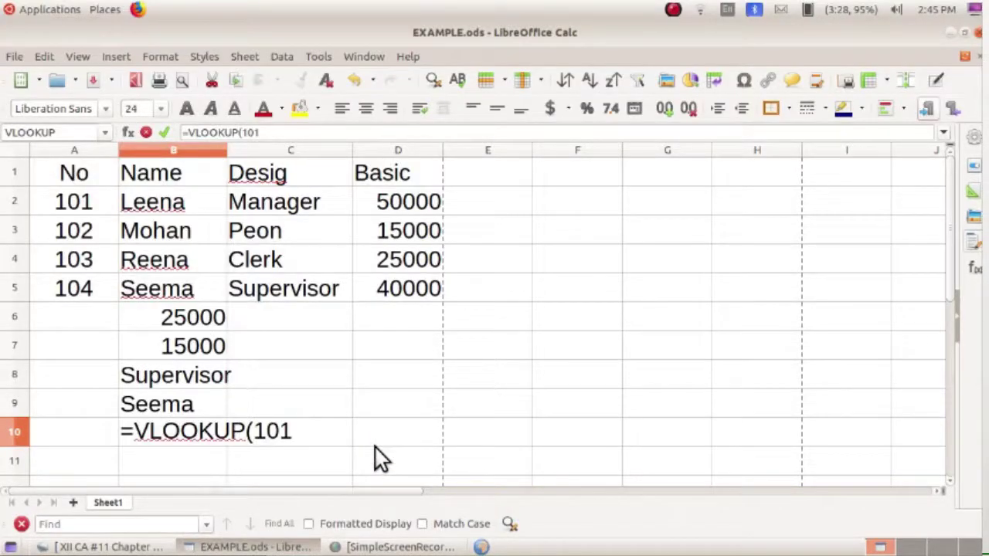
pyautogui.write(',')
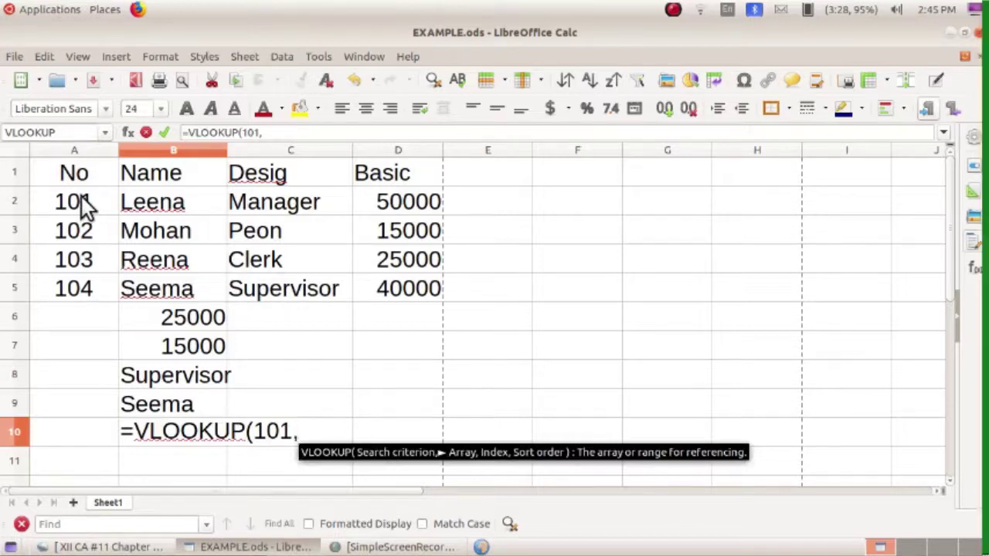
pyautogui.moveTo(82, 200); pyautogui.dragTo(391, 295)
pyautogui.click(302, 131)
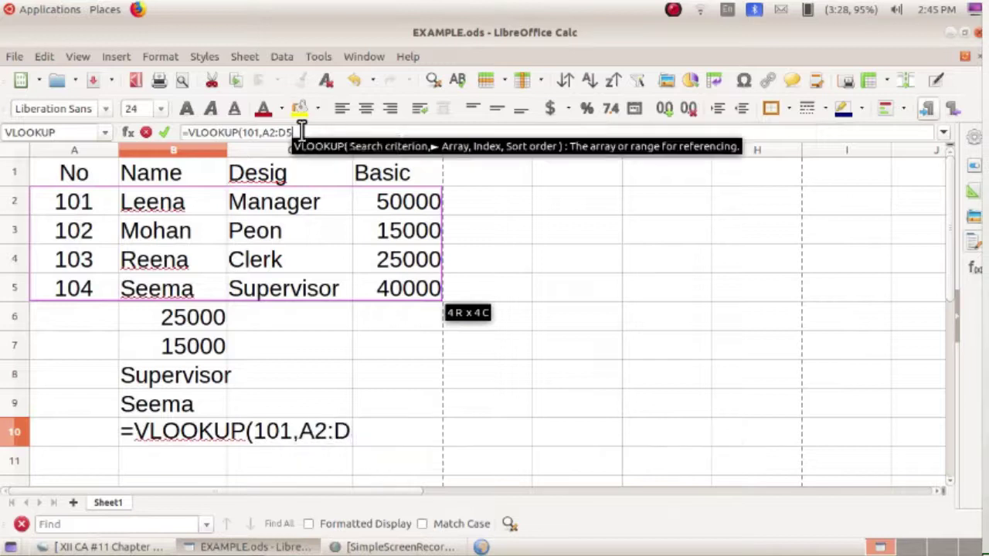
pyautogui.write(',')
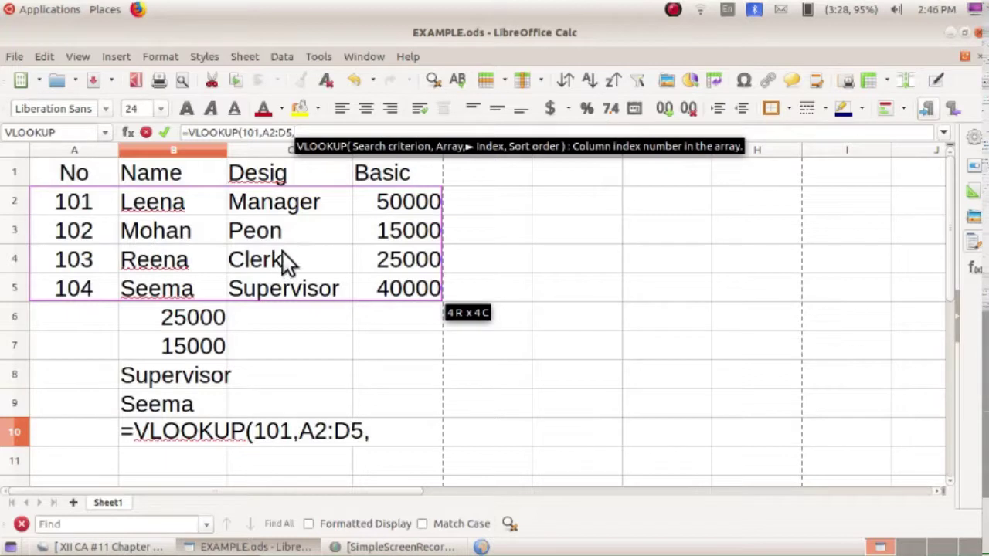
pyautogui.write('3')
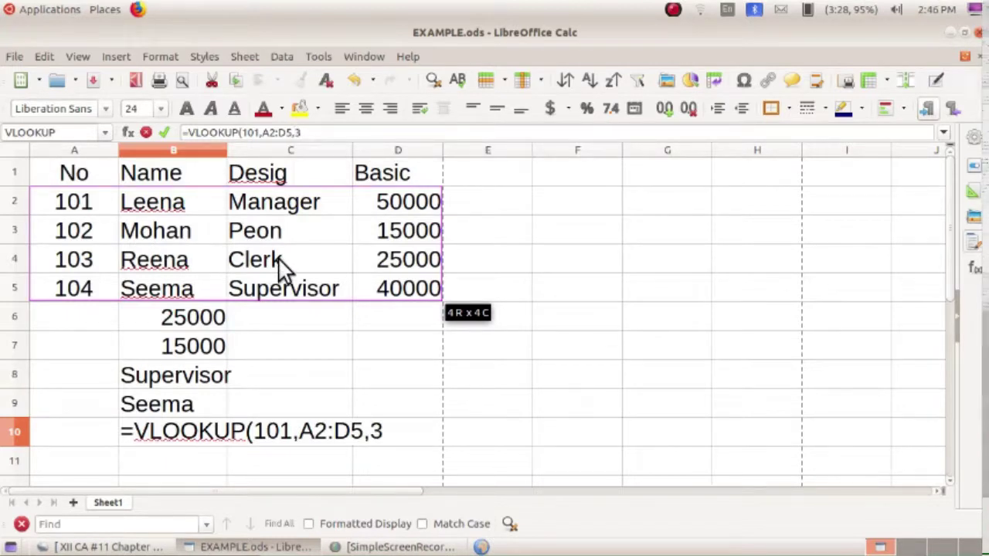
pyautogui.write(',1)')
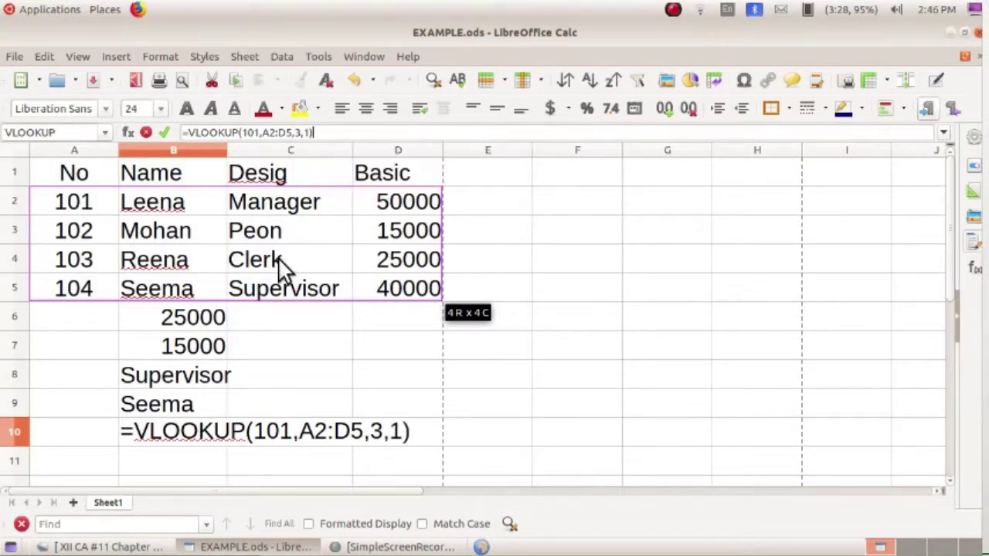
pyautogui.press('Return')
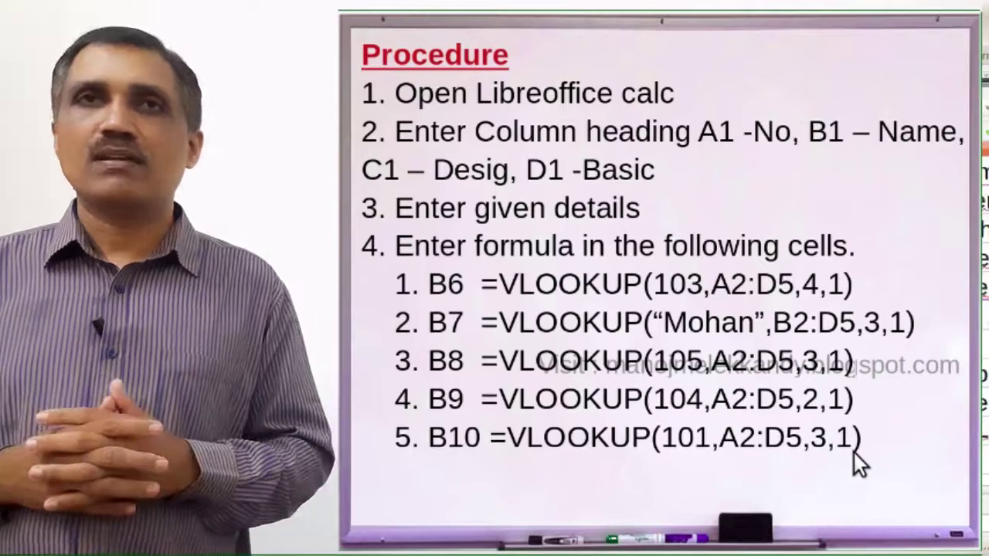
pyautogui.click(532, 486)
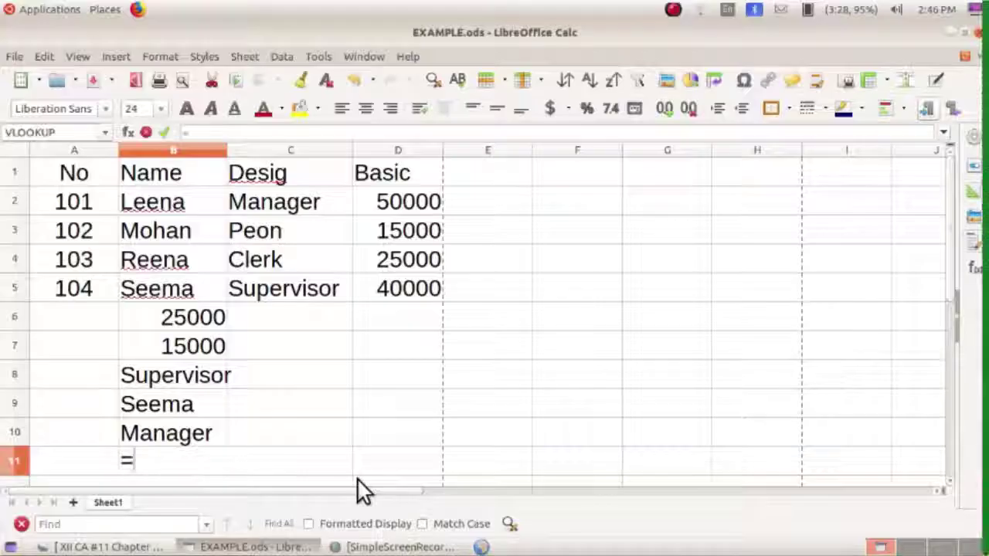
# Enter a VLOOKUP formula in B11 that searches for 100 in A2:D5, with column index 3 and sort order 1.
pyautogui.write('LOOKUP')
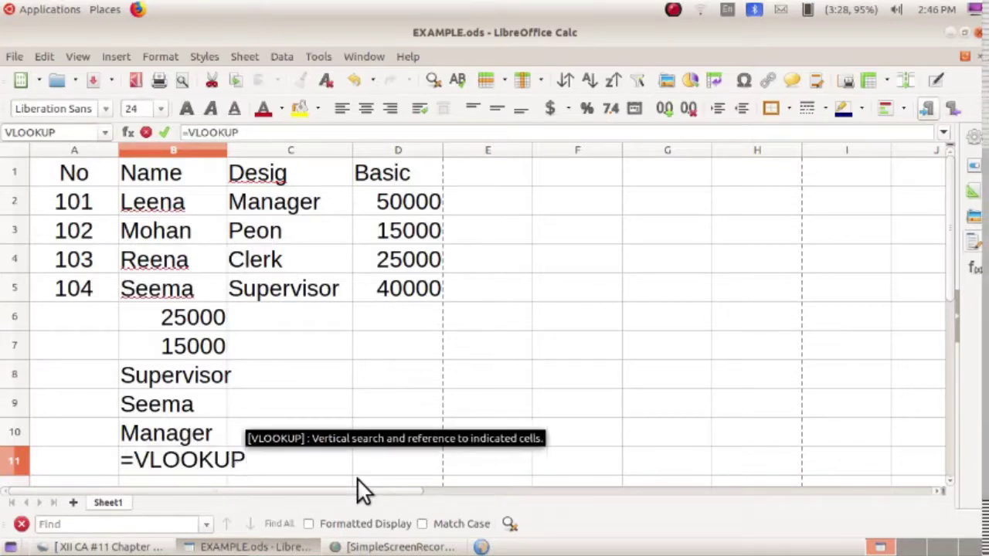
pyautogui.write('(100,')
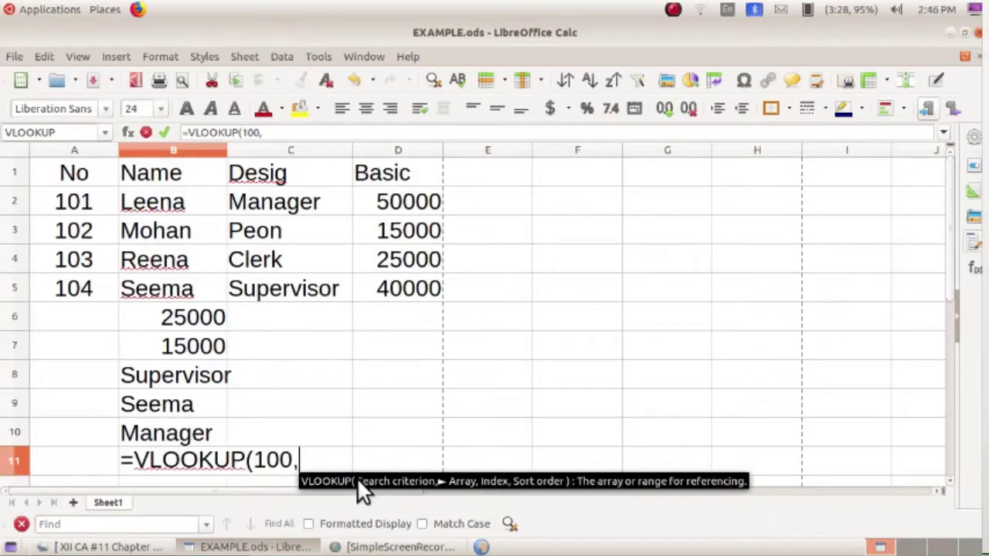
pyautogui.moveTo(49, 203); pyautogui.dragTo(392, 296)
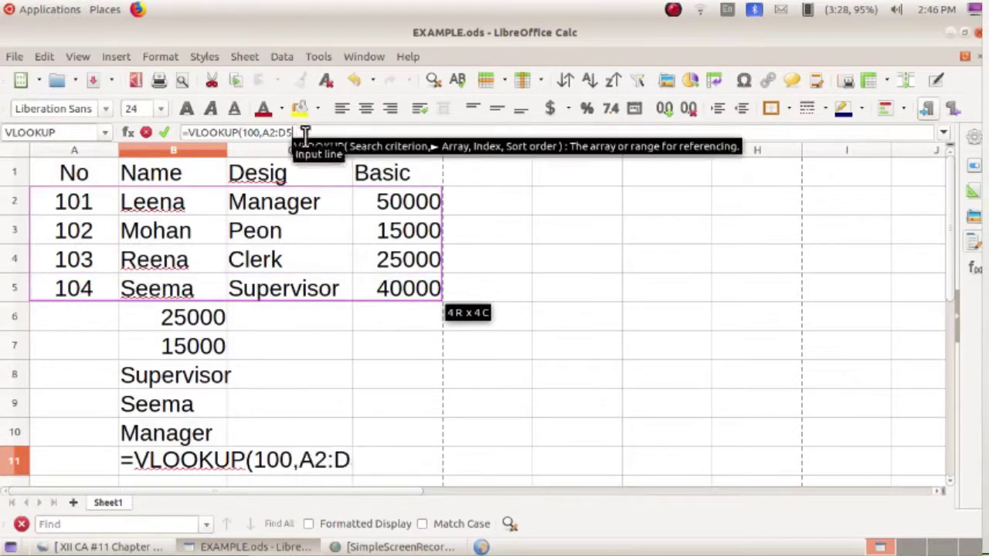
pyautogui.write(',')
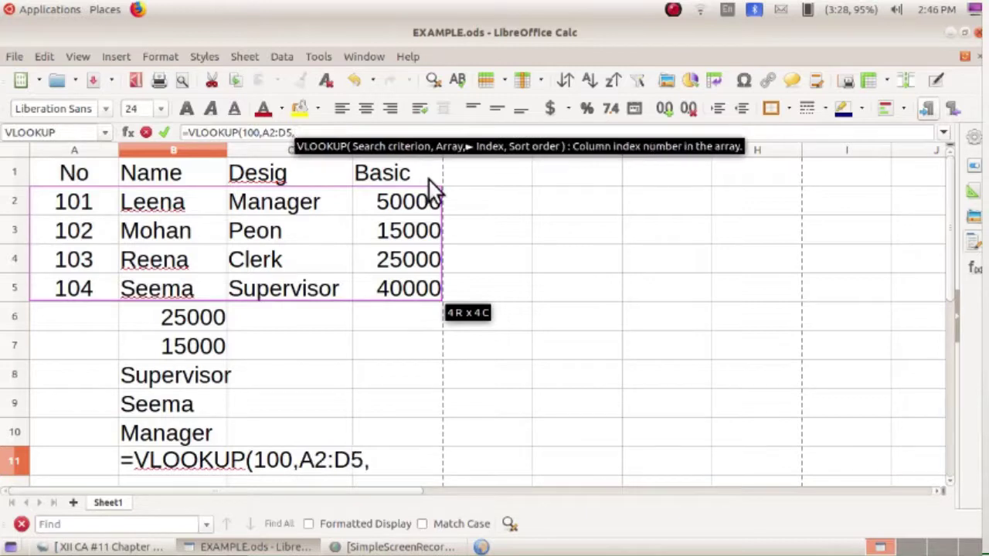
pyautogui.write('3,1')
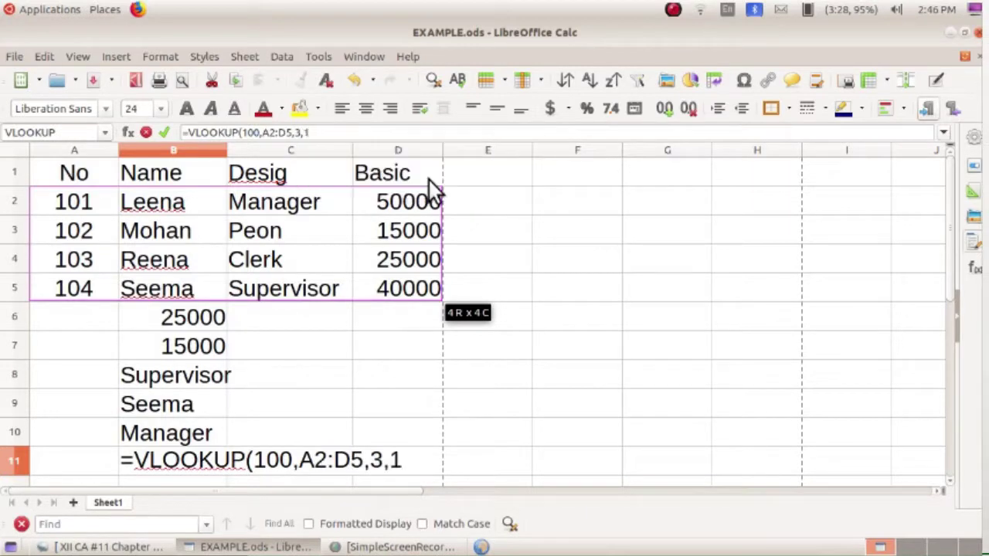
pyautogui.write(')')
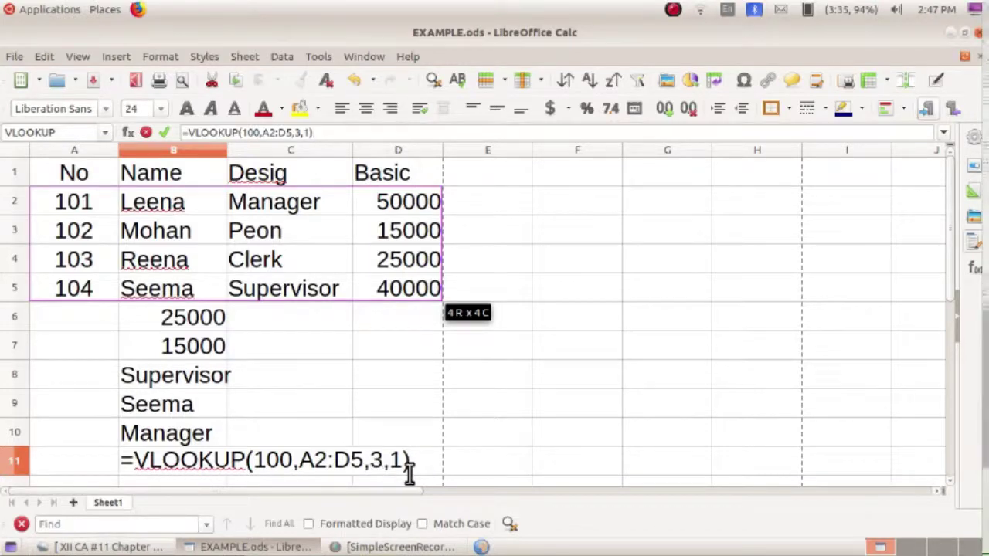
pyautogui.press('Return')
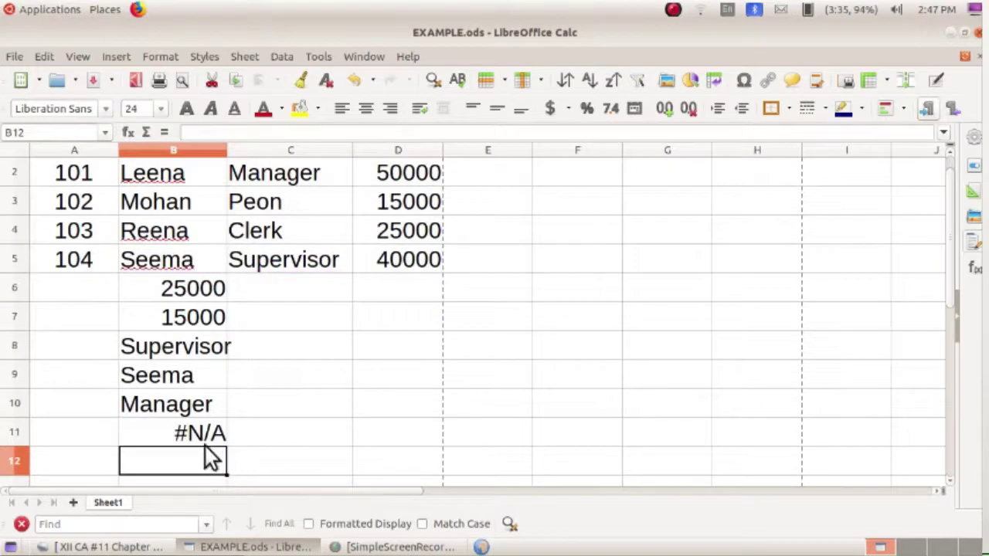
pyautogui.scroll(1, 99, 252)
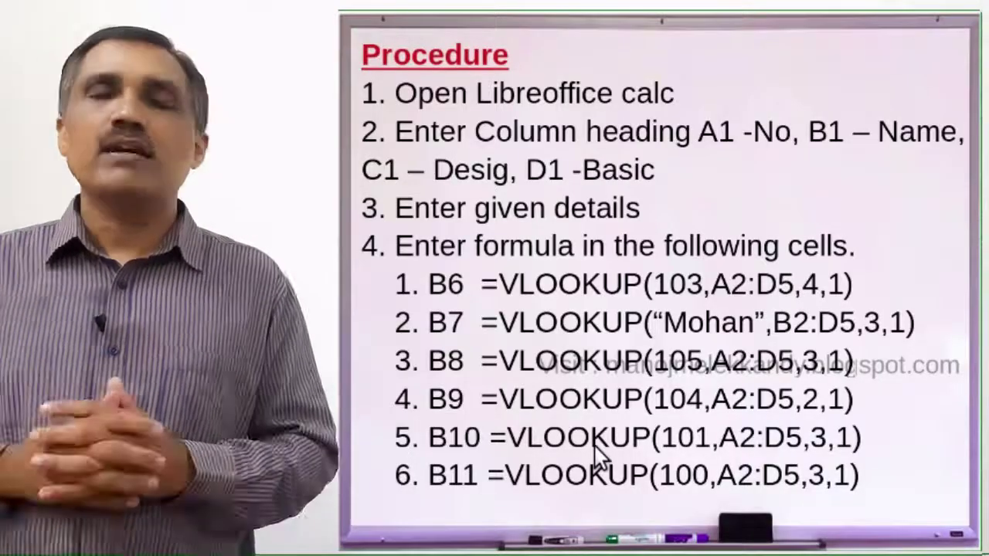
pyautogui.click(597, 448)
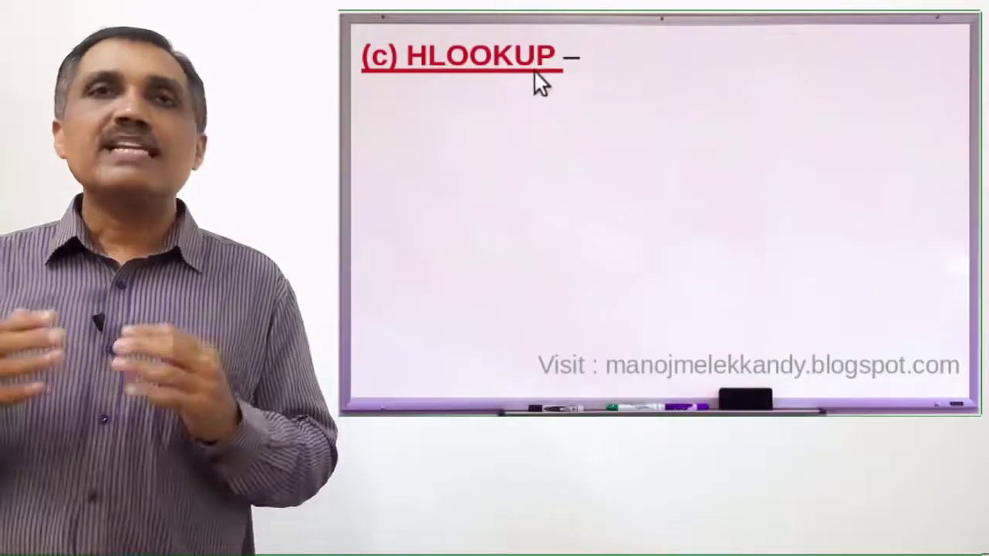
pyautogui.click(454, 78)
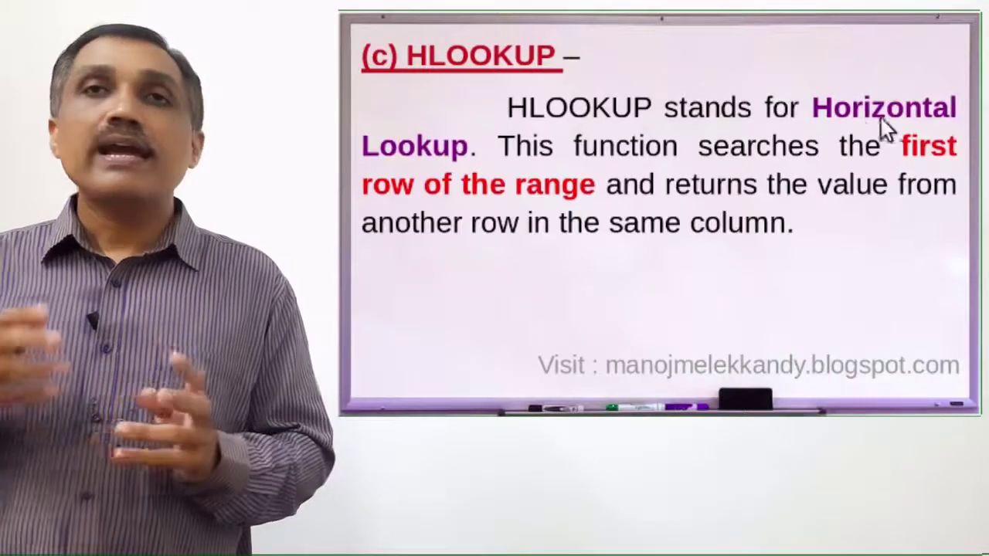
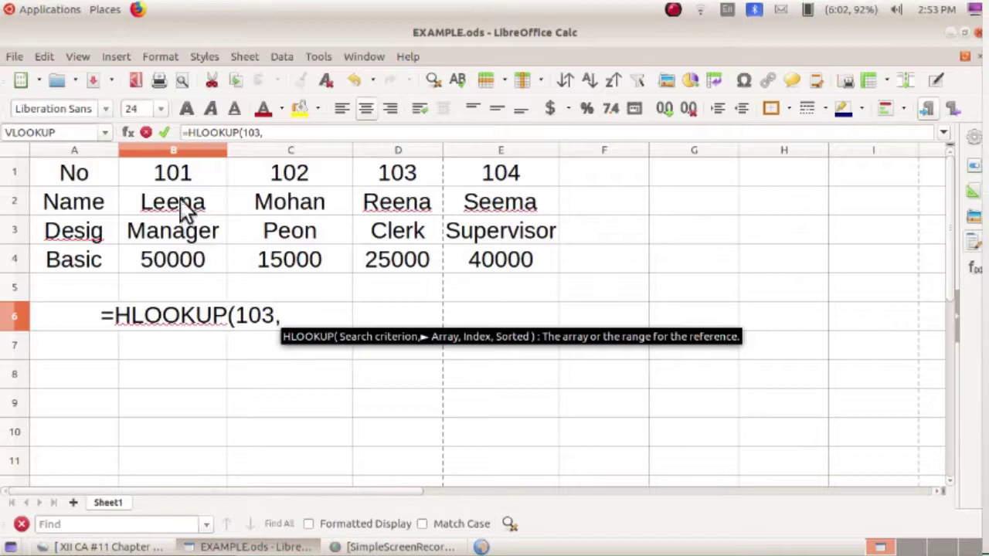
# Complete the HLOOKUP formula in B6 with the range B1:E4, row index 4 and sorted value 1, and enter it.
pyautogui.moveTo(173, 174); pyautogui.dragTo(495, 254)
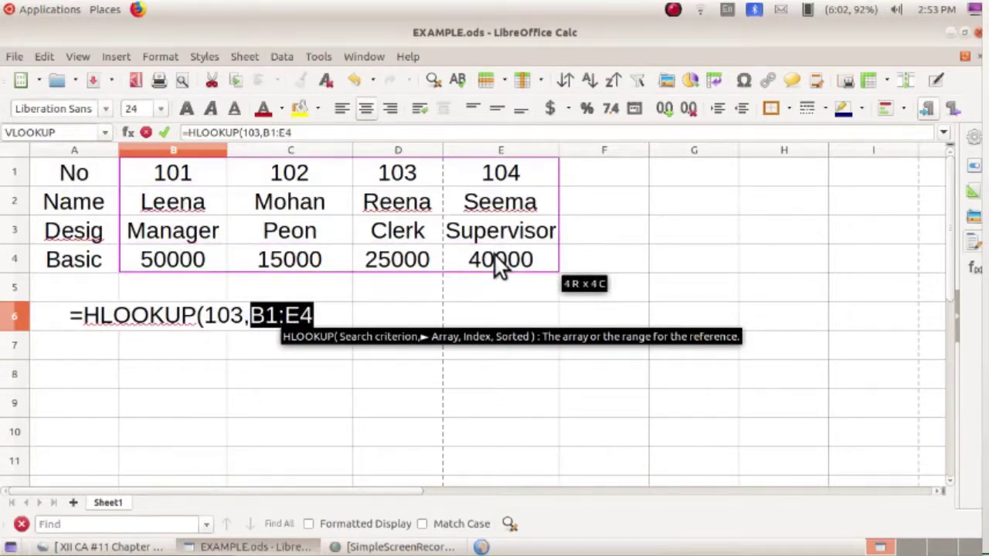
pyautogui.click(305, 132)
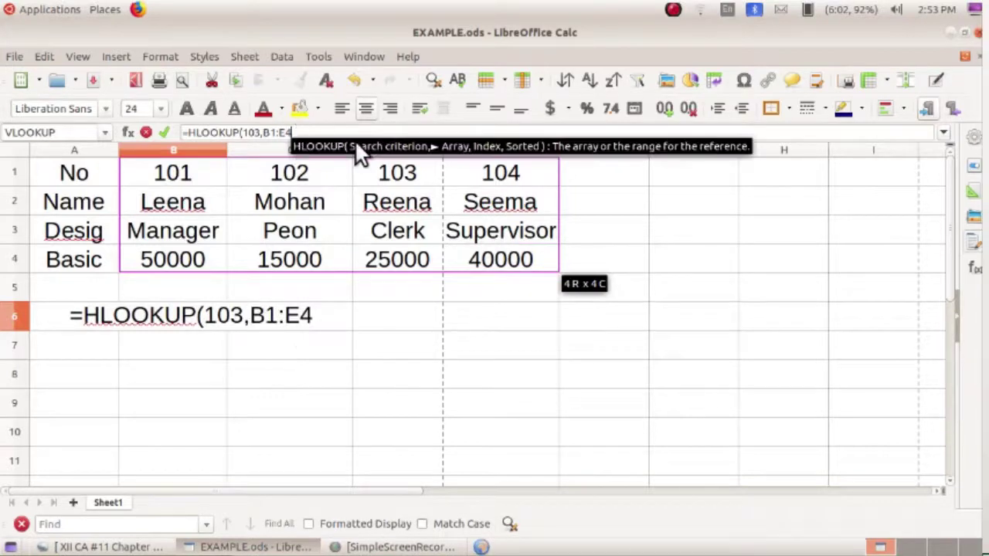
pyautogui.write(',')
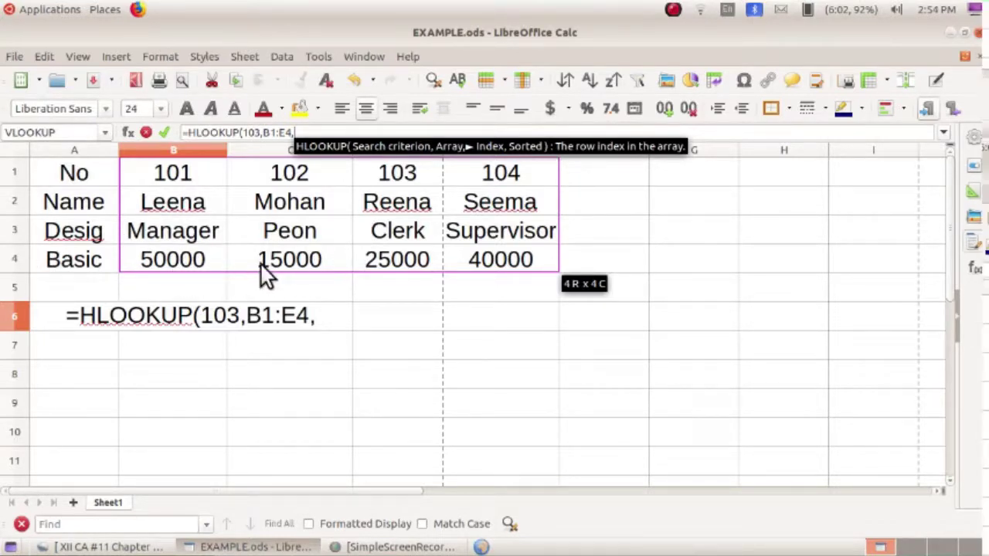
pyautogui.write('4,1')
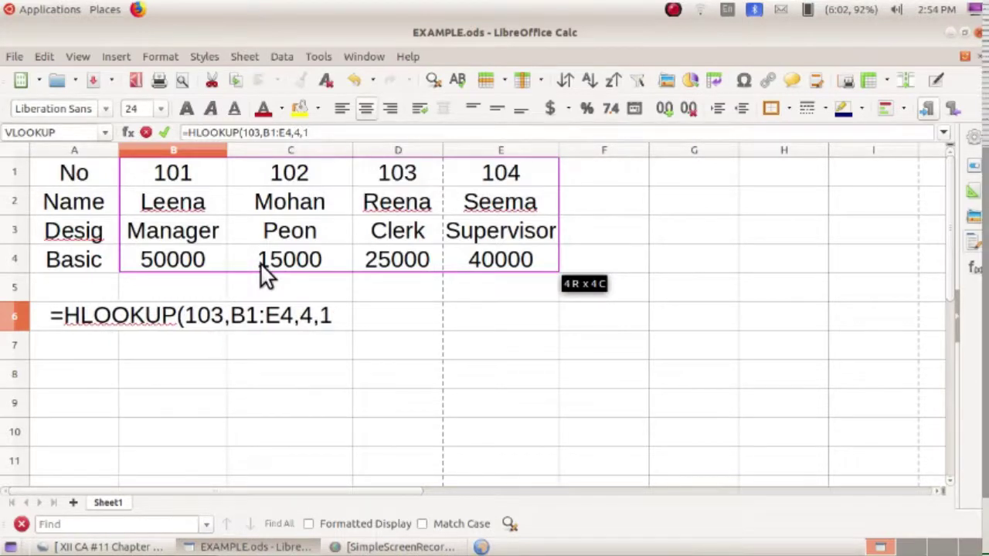
pyautogui.write(')')
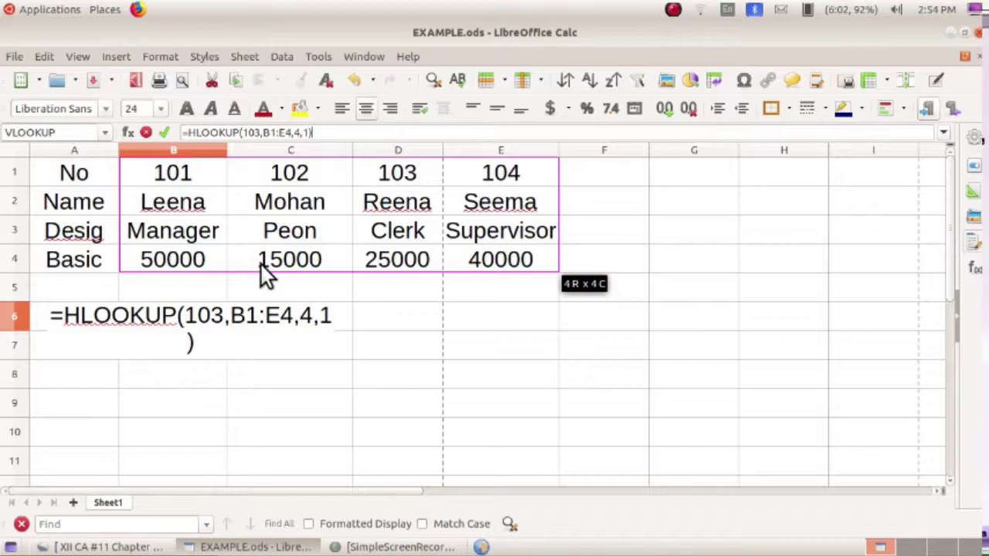
pyautogui.press('Return')
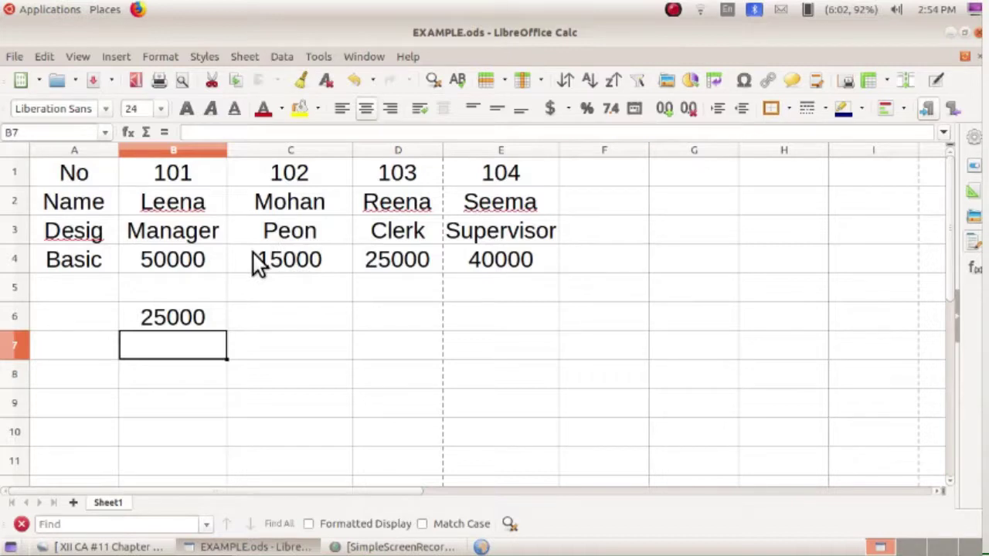
# Enter an HLOOKUP formula in B7 that searches for the employee name from C2 as quoted text in B2:E4, with row index 3 and sorted value 1.
pyautogui.write('=H')
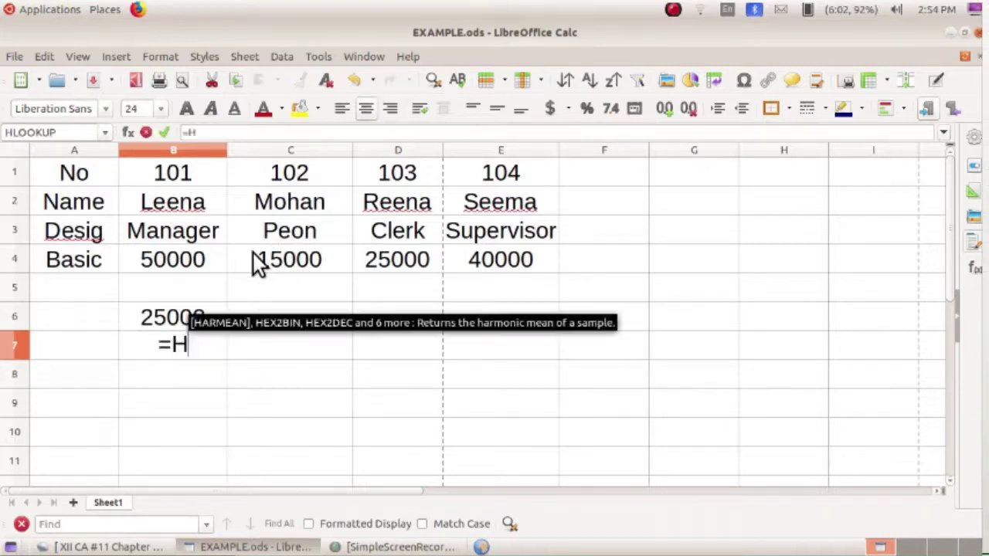
pyautogui.write('LOOKUP')
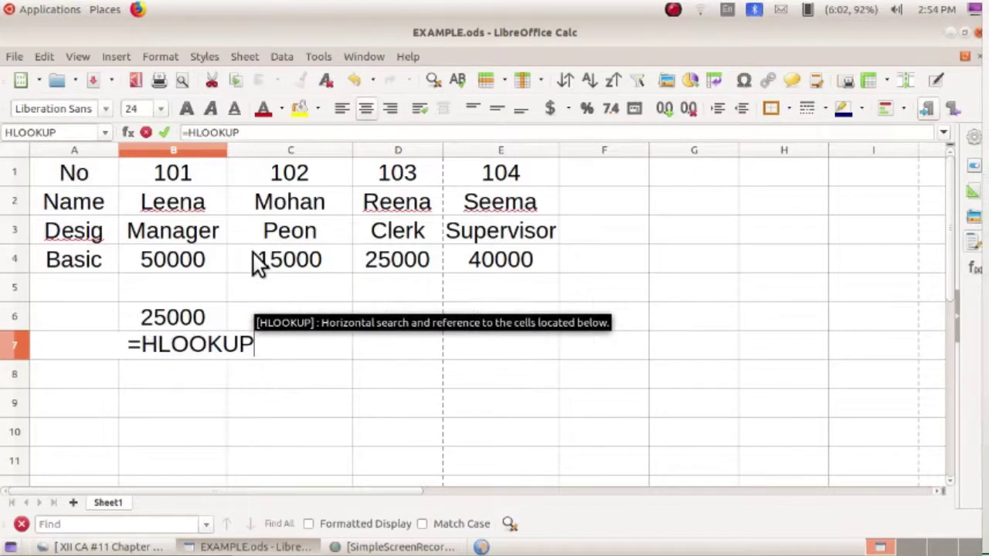
pyautogui.write('("M')
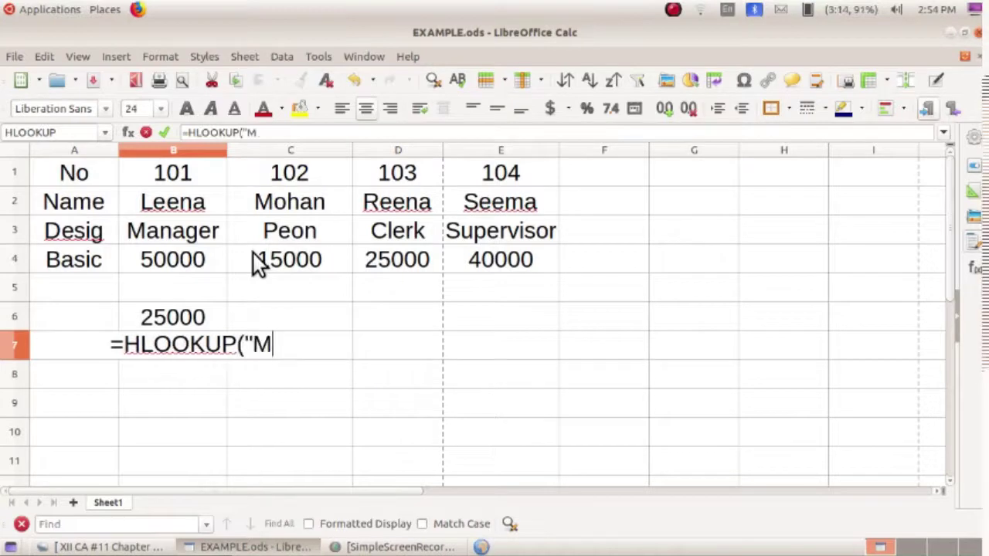
pyautogui.write('ohan"')
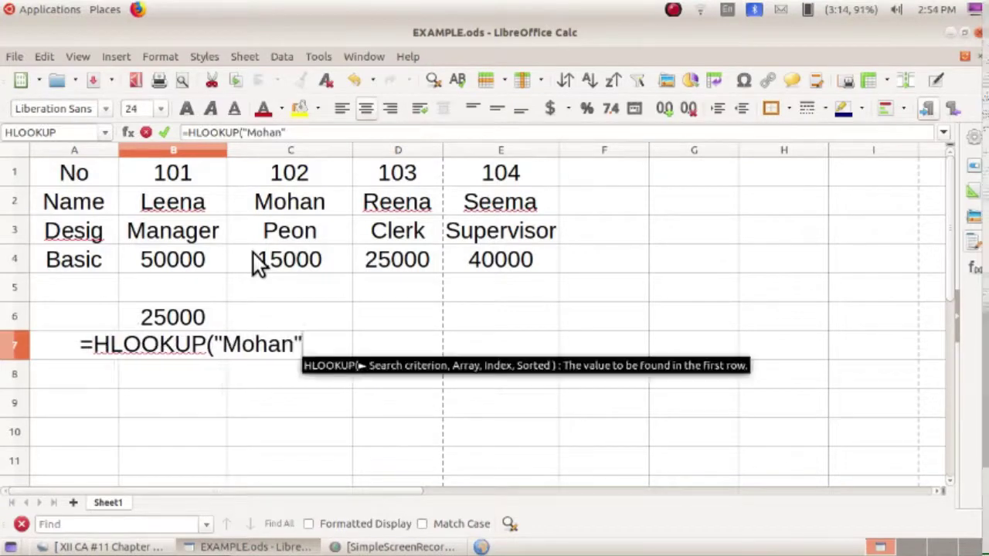
pyautogui.write(',')
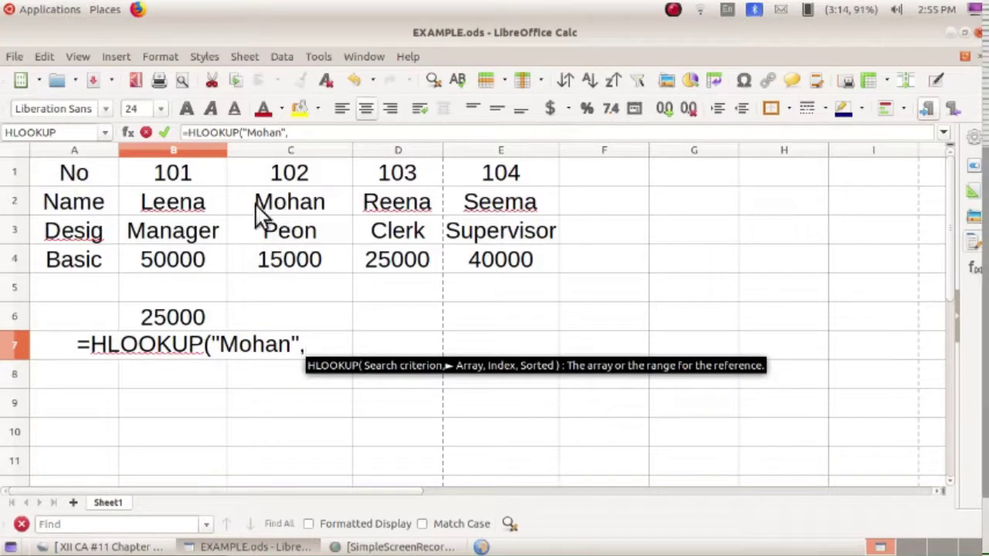
pyautogui.click(170, 207)
pyautogui.moveTo(170, 207); pyautogui.dragTo(528, 276)
pyautogui.click(320, 128)
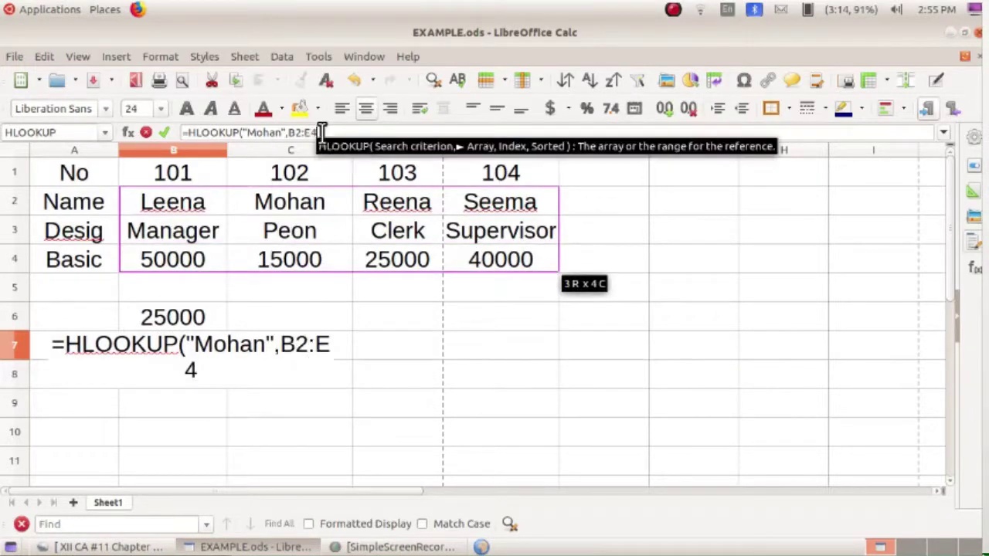
pyautogui.write(',')
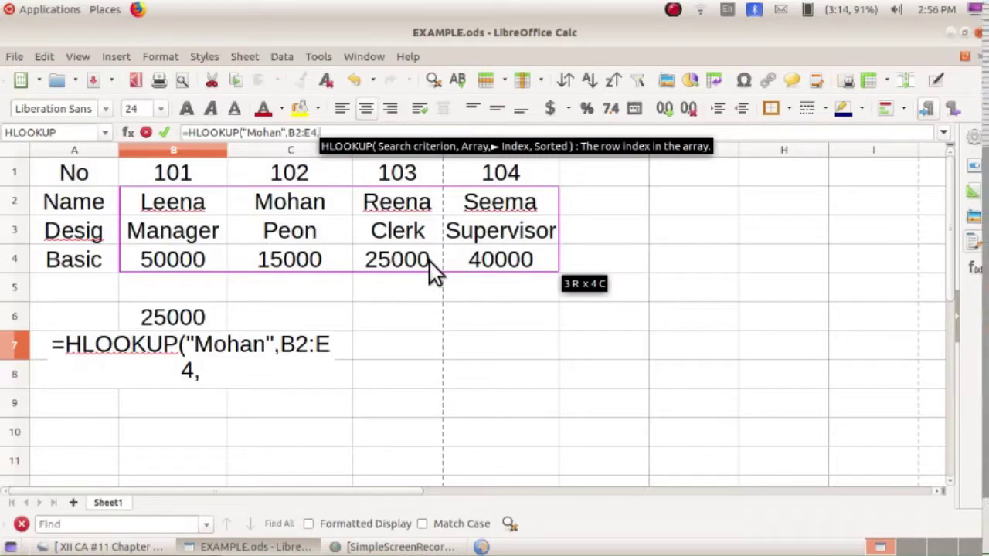
pyautogui.write('3')
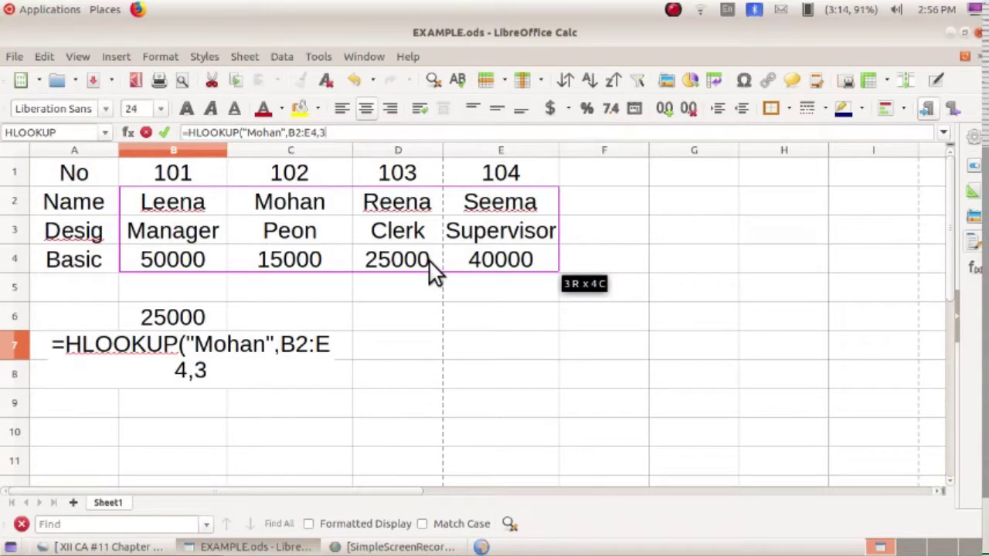
pyautogui.write(',1)')
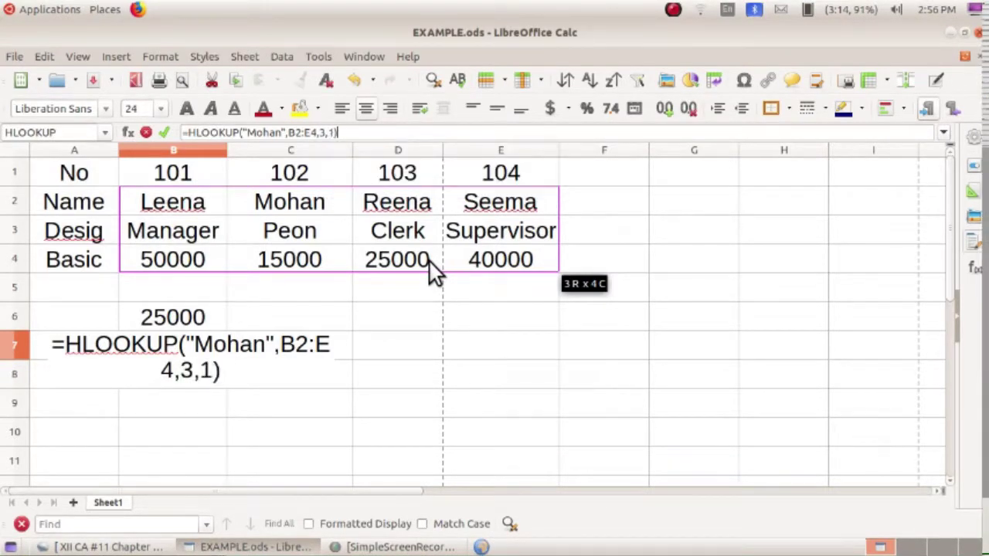
pyautogui.press('Return')
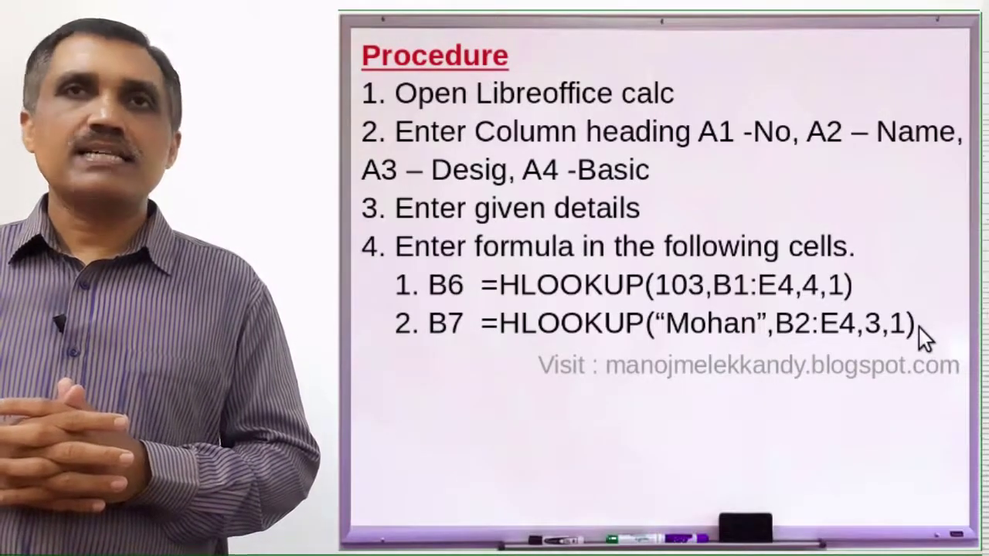
pyautogui.click(920, 328)
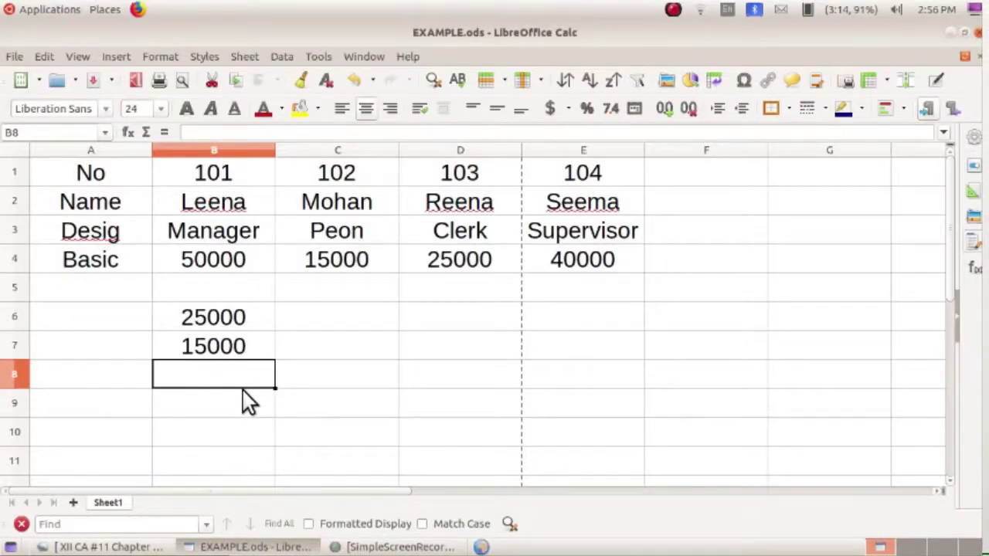
# Enter an HLOOKUP formula in B8 that searches for 105 in B1:E4, with row index 3 and sorted value 1.
pyautogui.write('=H')
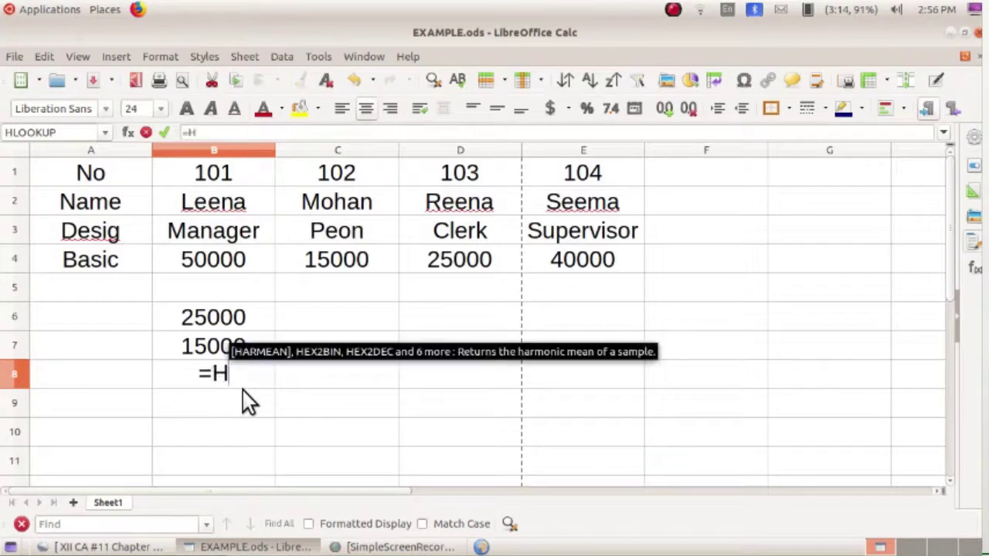
pyautogui.write('LOOKUP(')
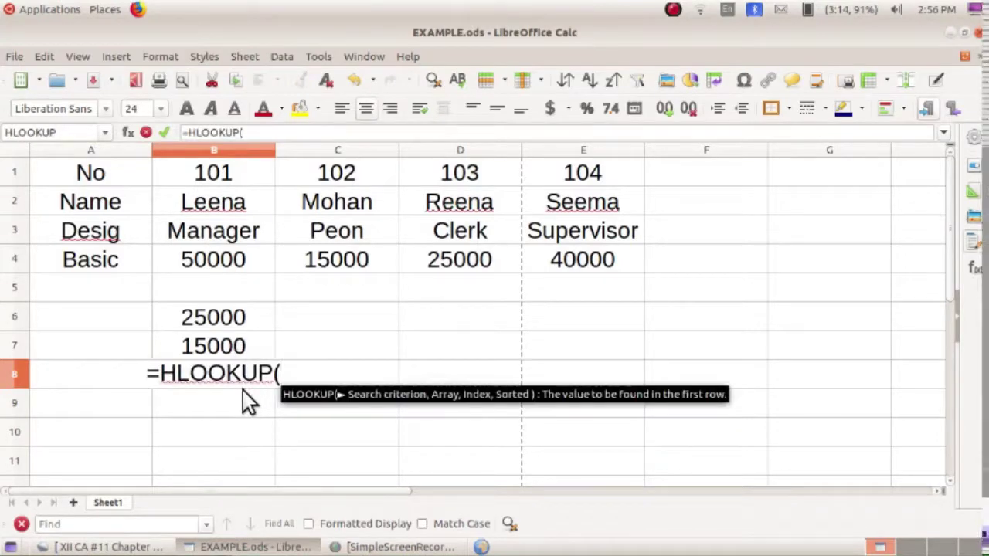
pyautogui.write('10')
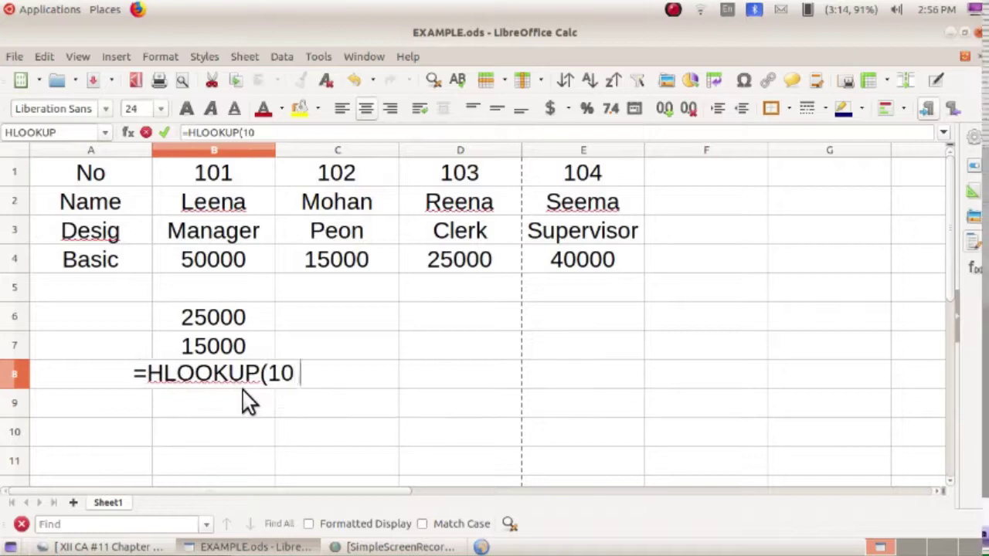
pyautogui.write('5,')
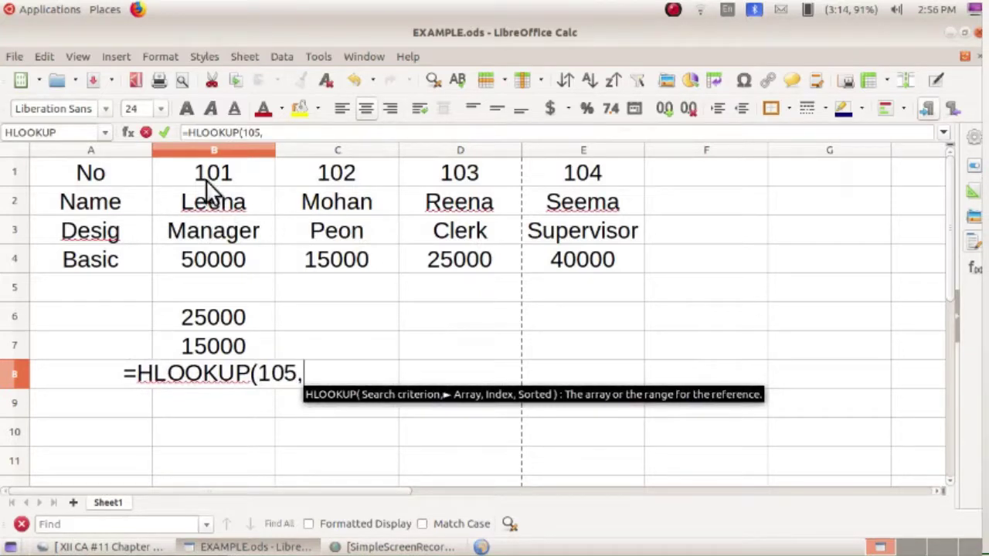
pyautogui.moveTo(207, 184); pyautogui.dragTo(579, 288)
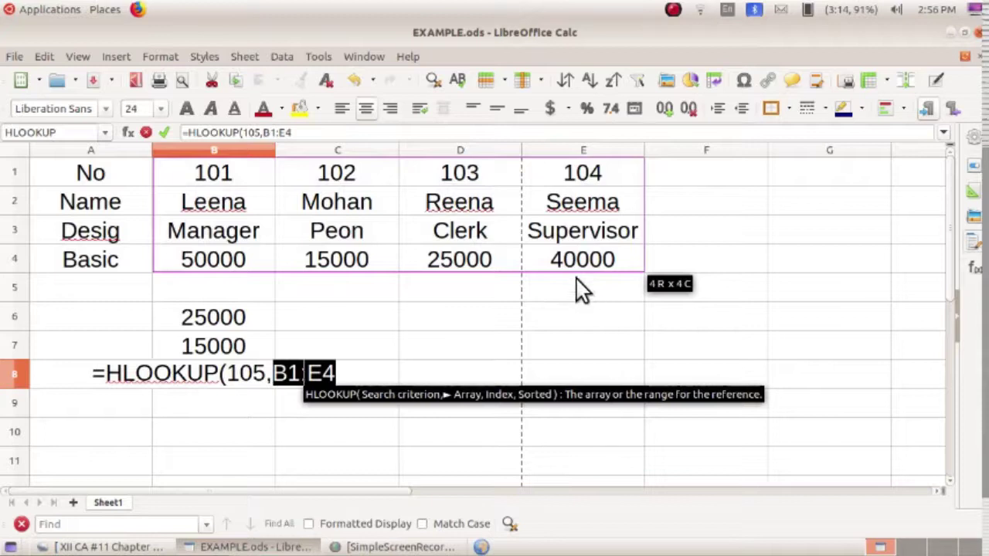
pyautogui.click(300, 134)
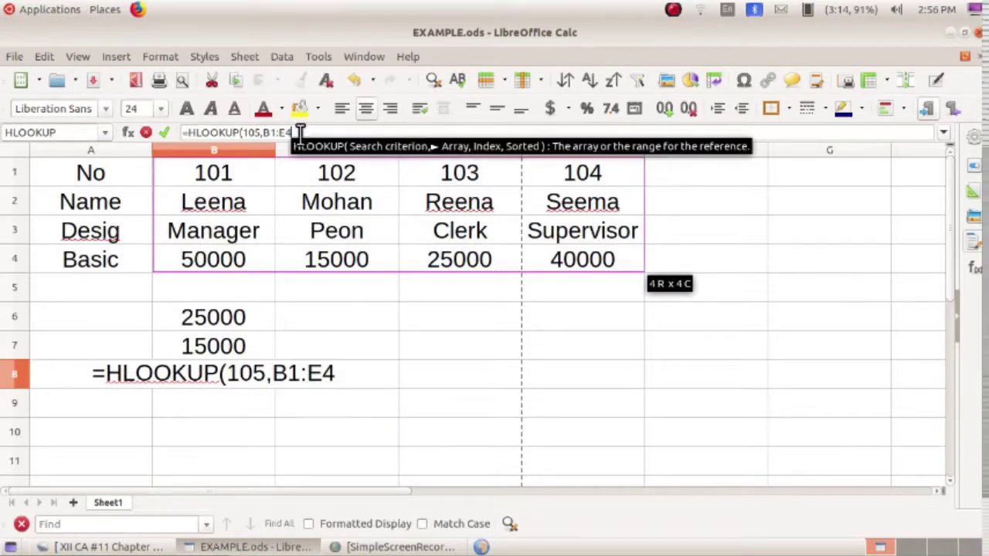
pyautogui.write(',')
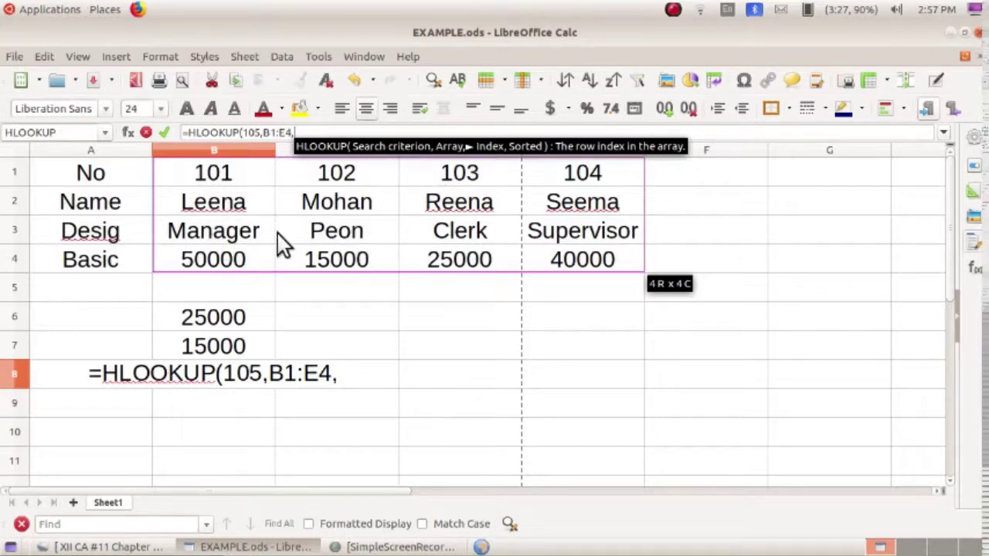
pyautogui.write('3,')
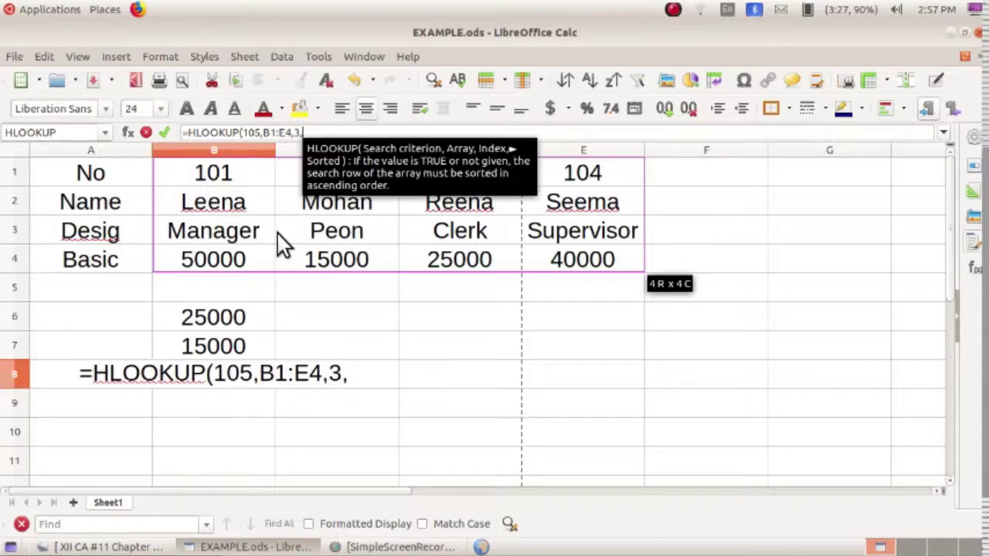
pyautogui.write('1)')
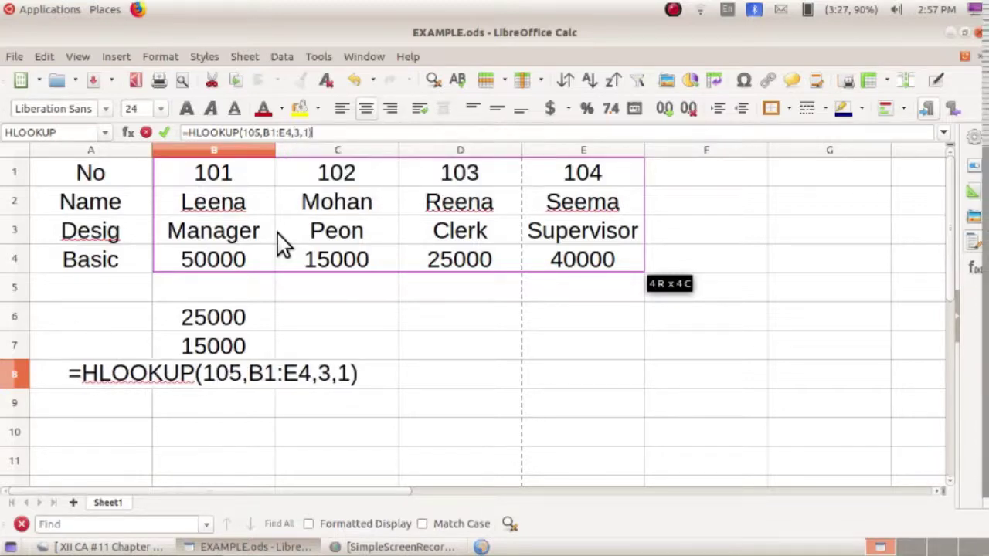
pyautogui.press('Return')
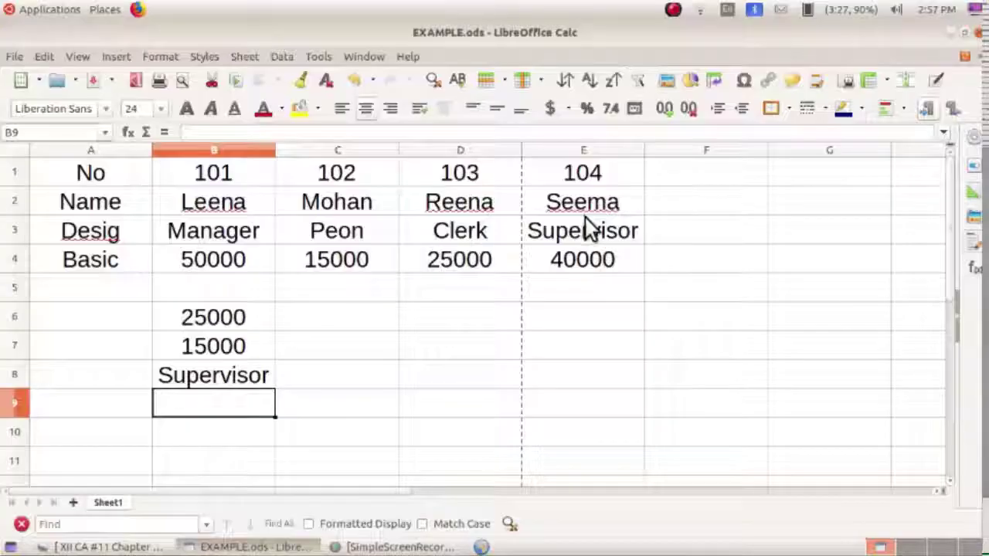
# Enter an HLOOKUP formula in B9 that searches for 104 in B1:E4, with row index 2 and sorted value 1.
pyautogui.write('=')
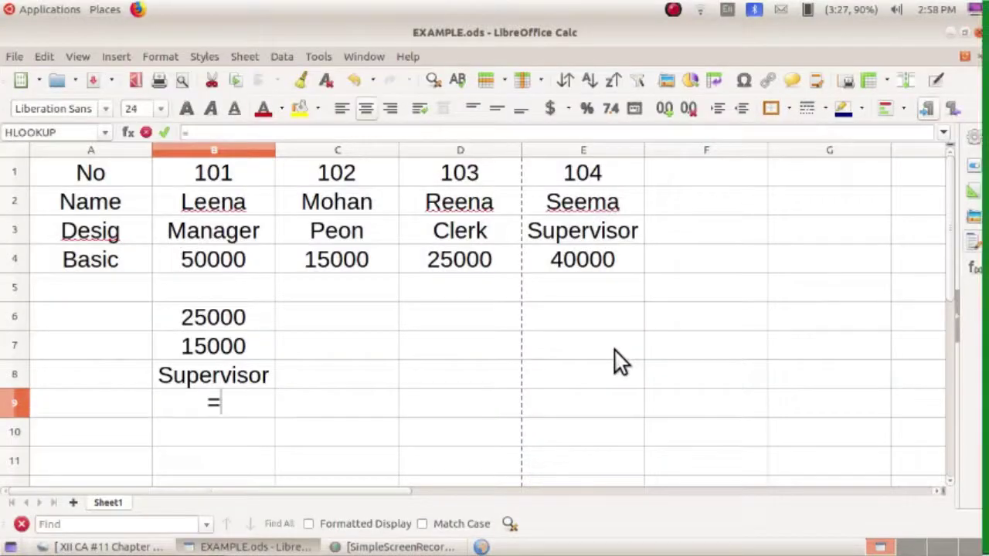
pyautogui.write('HLOOKU')
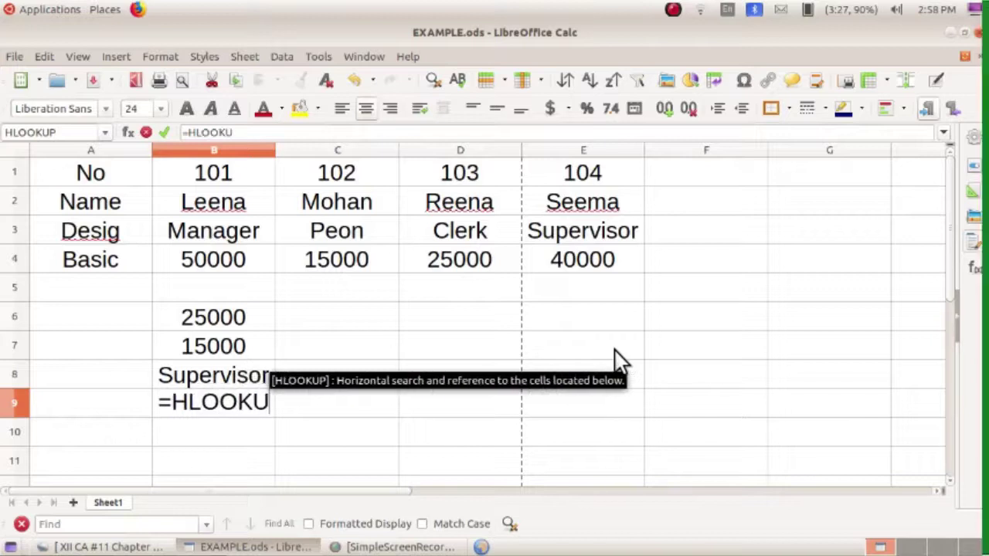
pyautogui.write('P(')
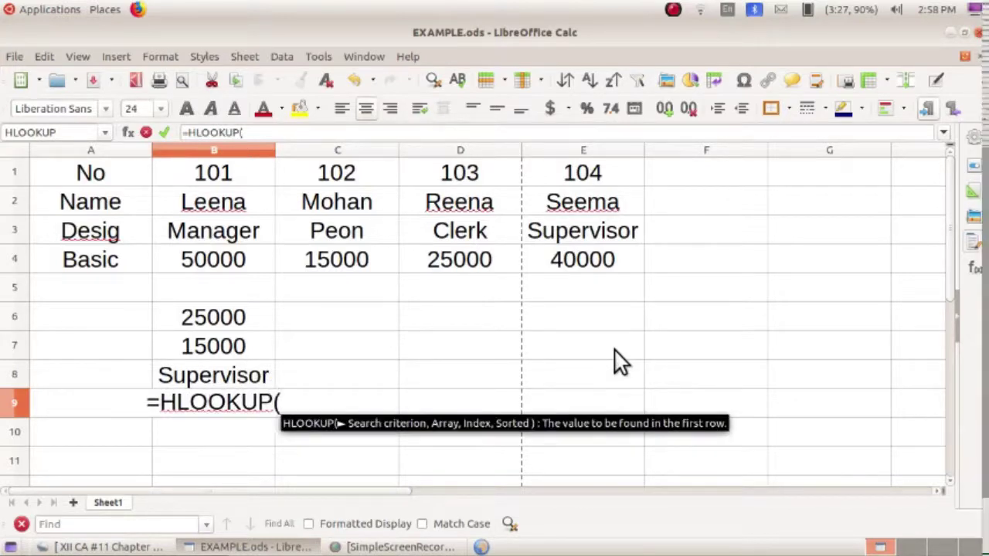
pyautogui.write('104')
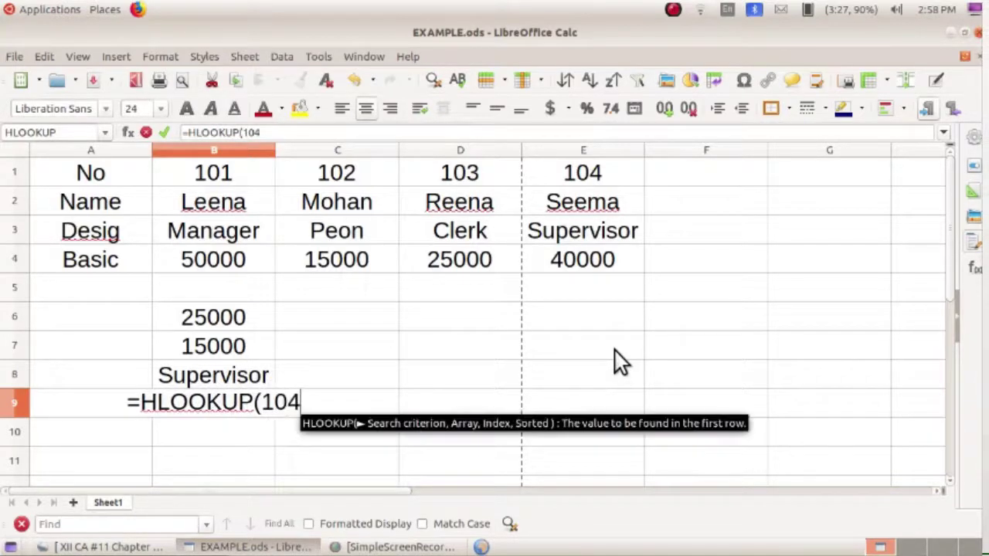
pyautogui.write(',')
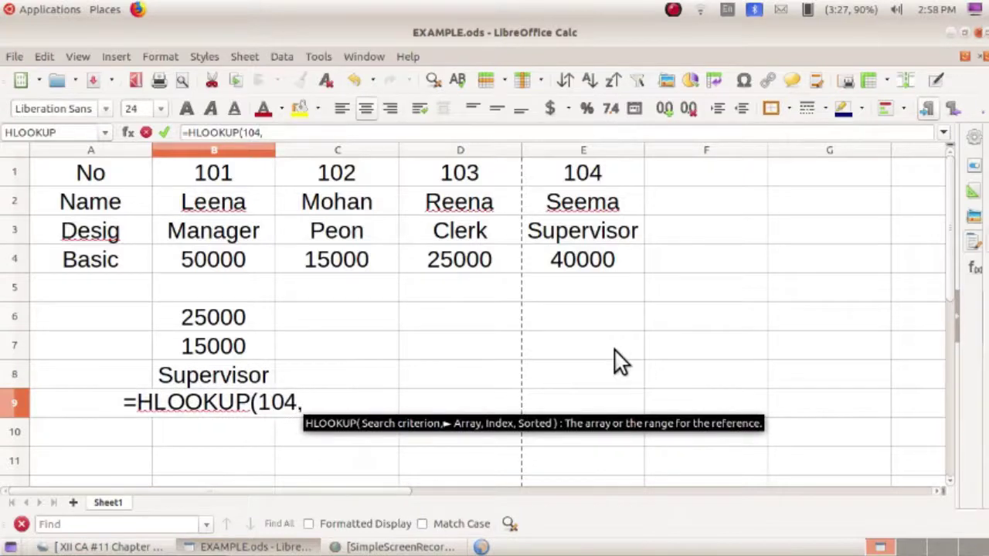
pyautogui.moveTo(199, 174); pyautogui.dragTo(593, 268)
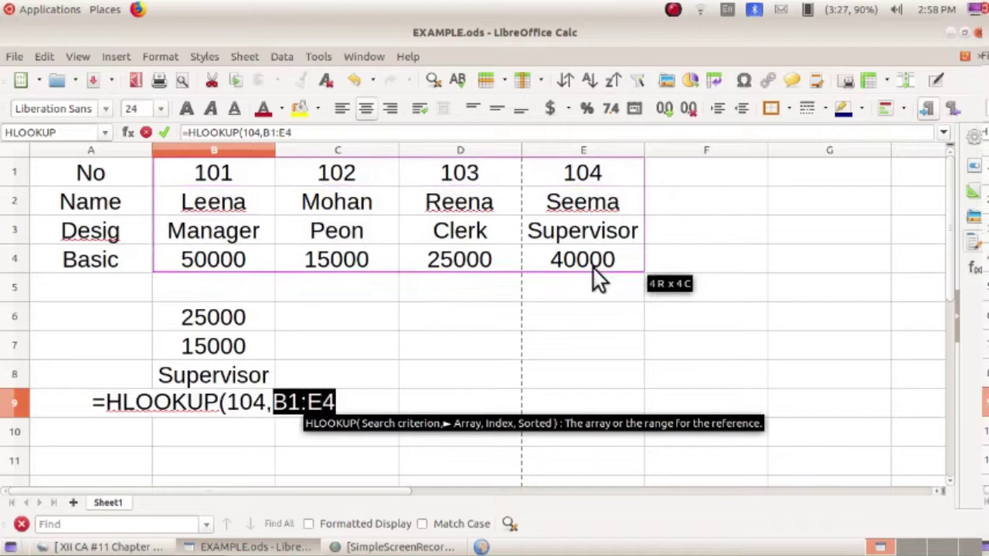
pyautogui.click(286, 131)
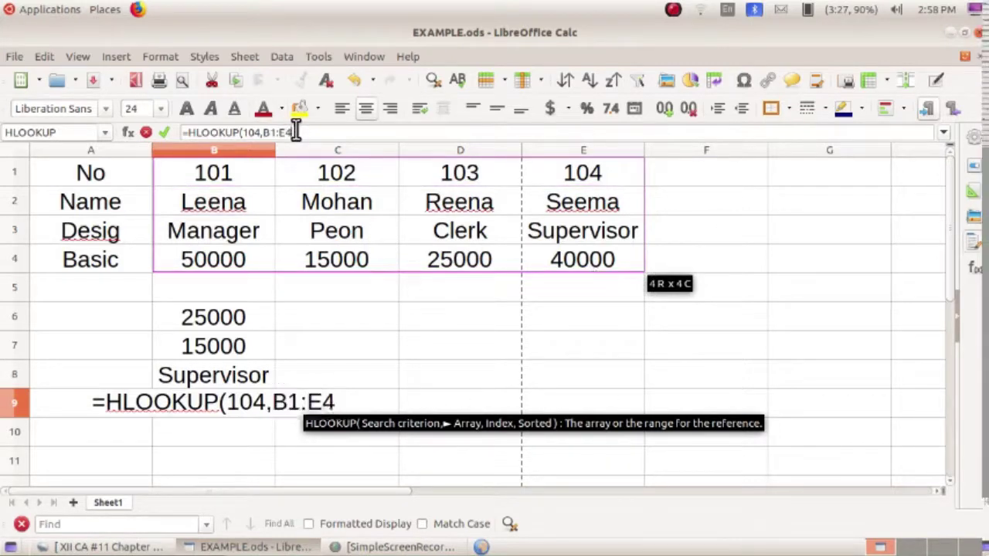
pyautogui.write(',')
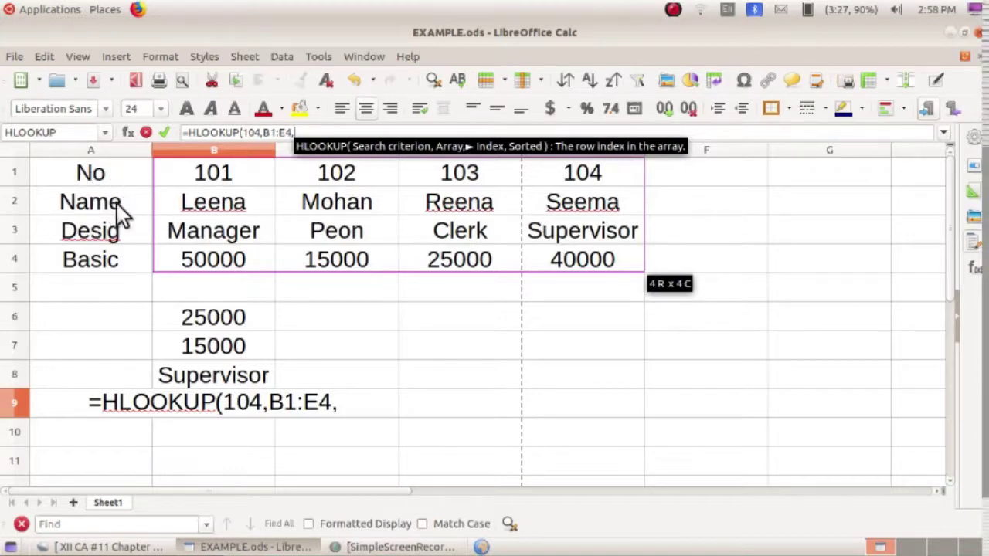
pyautogui.write('2')
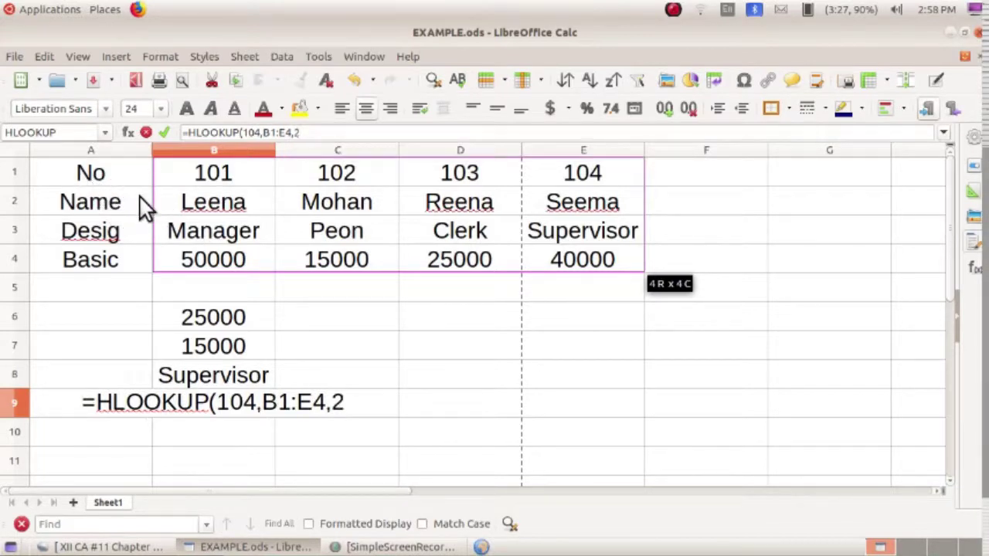
pyautogui.write(',1)')
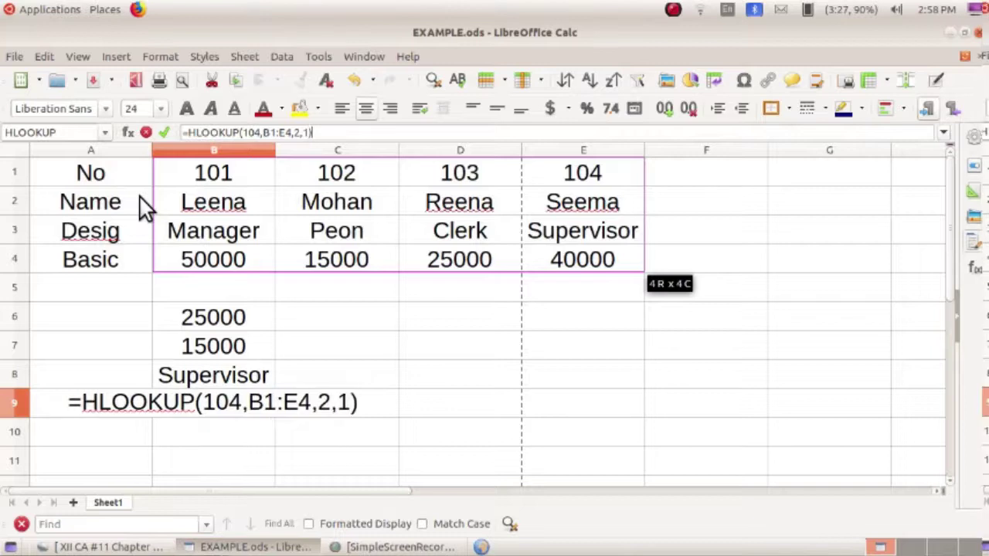
pyautogui.press('Return')
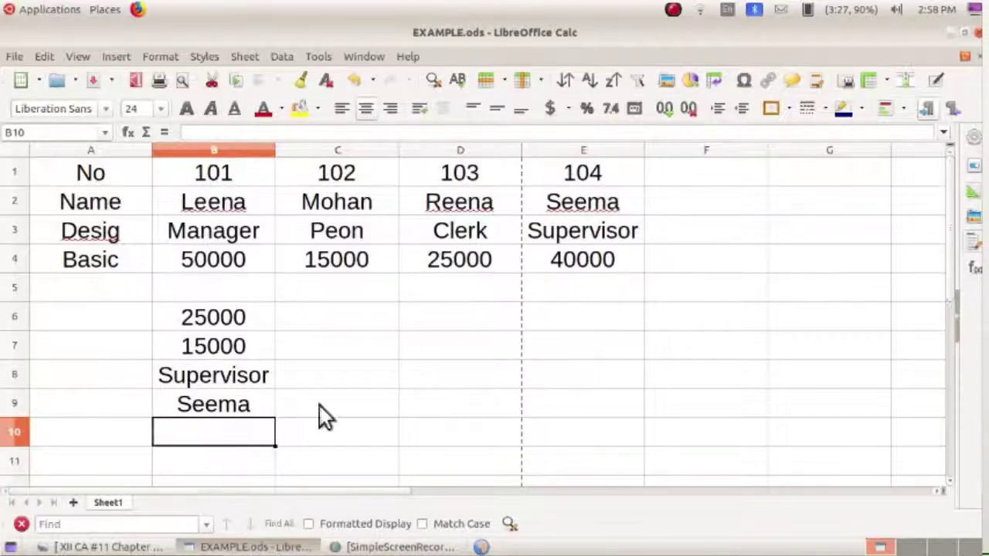
# Enter an HLOOKUP formula in B10 that searches for 101 in B1:E4, with row index 3 and sorted value 1.
pyautogui.write('=H')
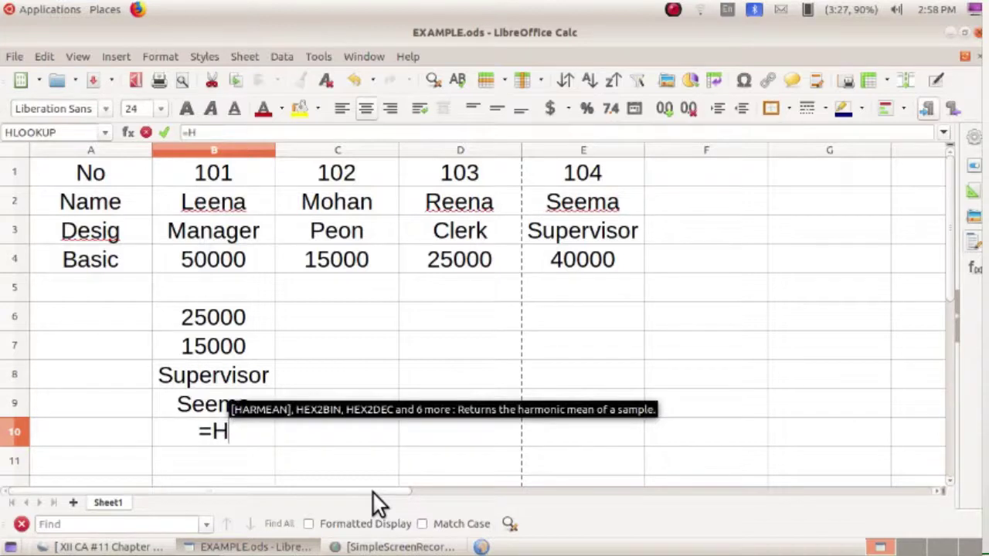
pyautogui.write('LOOKUP')
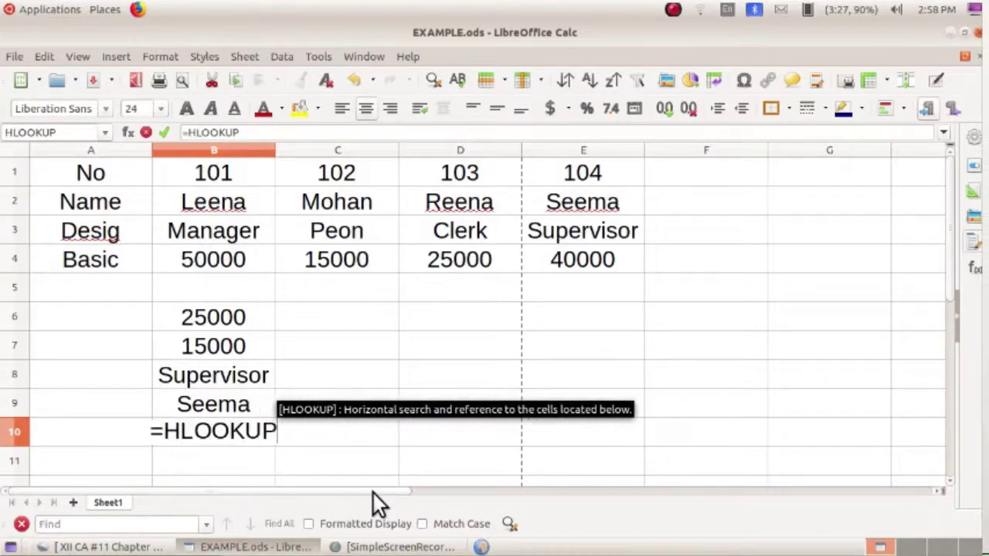
pyautogui.write('(1')
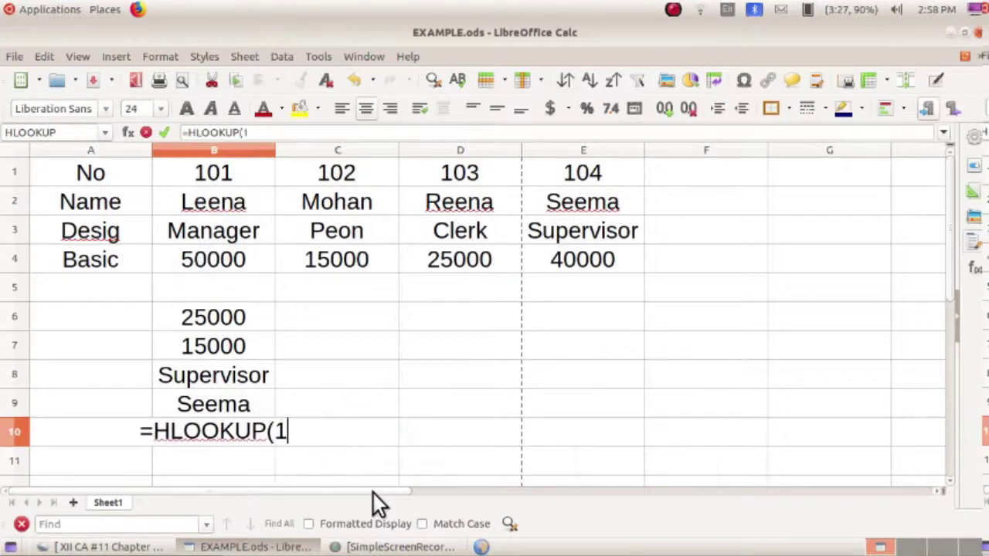
pyautogui.write('01,')
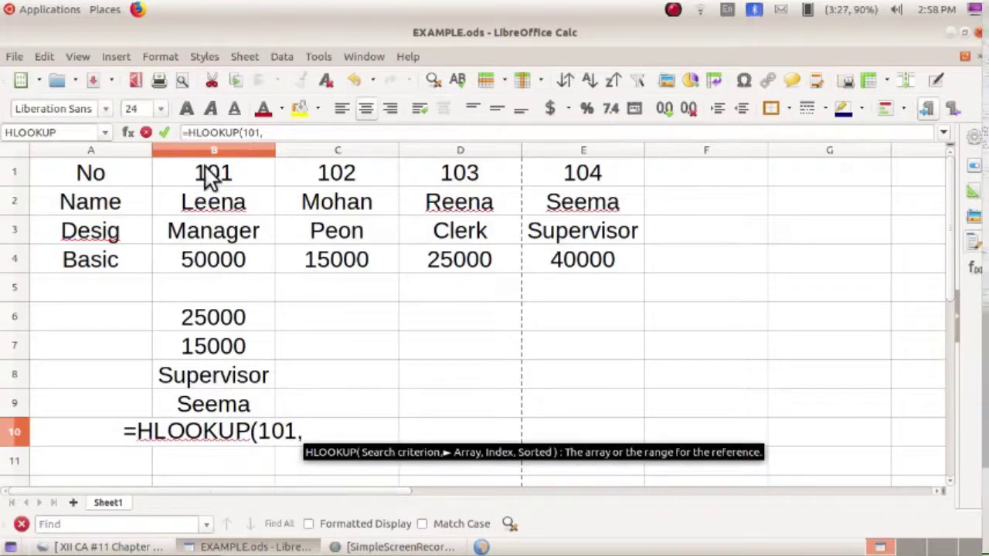
pyautogui.moveTo(207, 173); pyautogui.dragTo(603, 278)
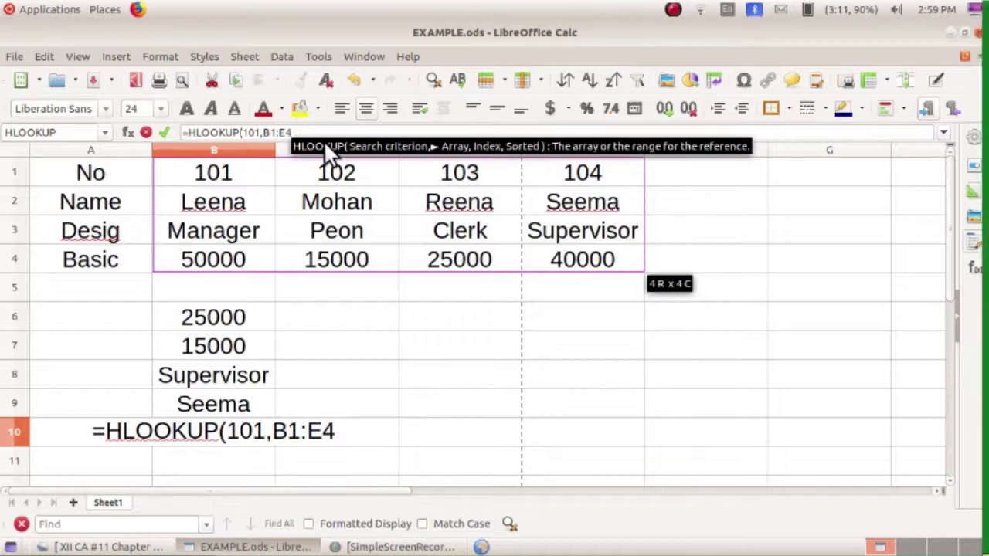
pyautogui.write(',')
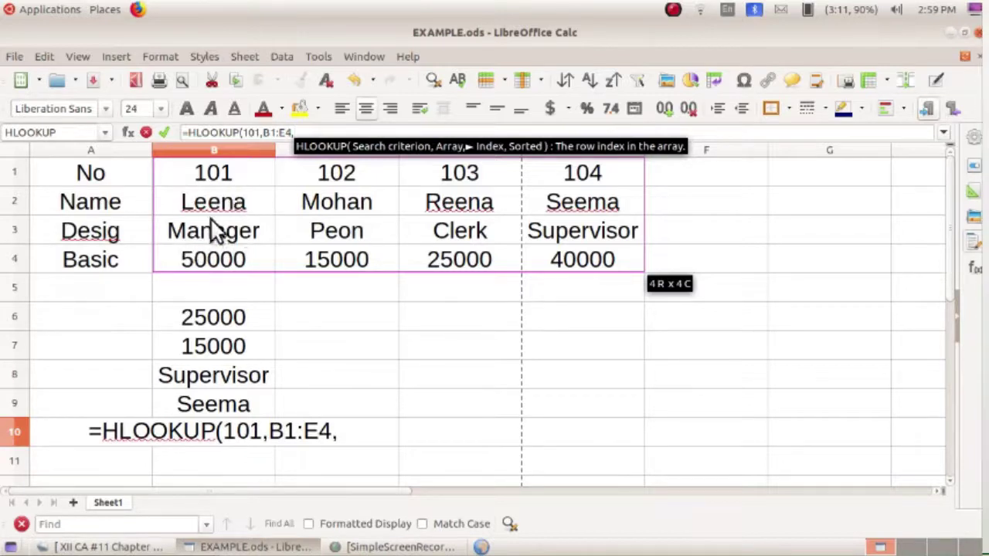
pyautogui.write('3,1')
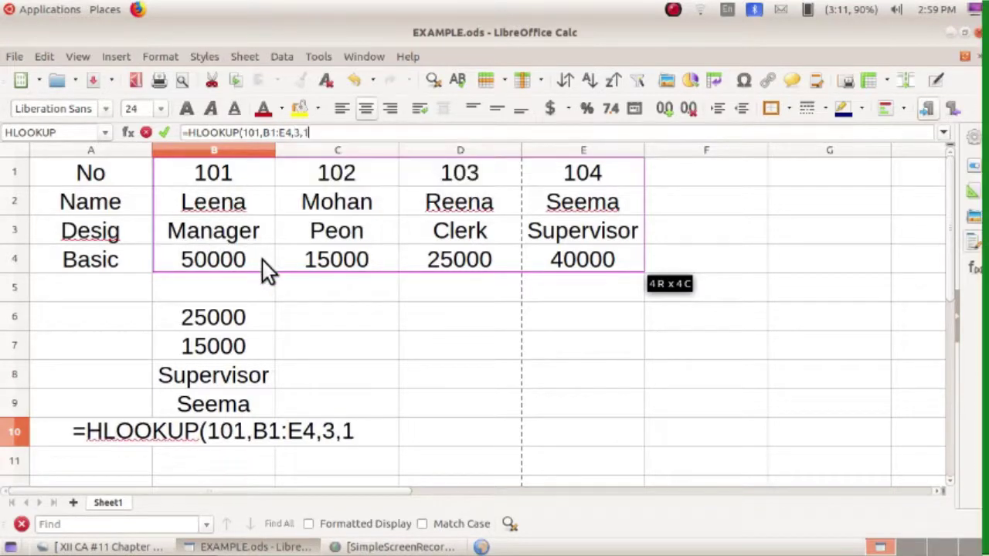
pyautogui.write(')')
pyautogui.press('Return')
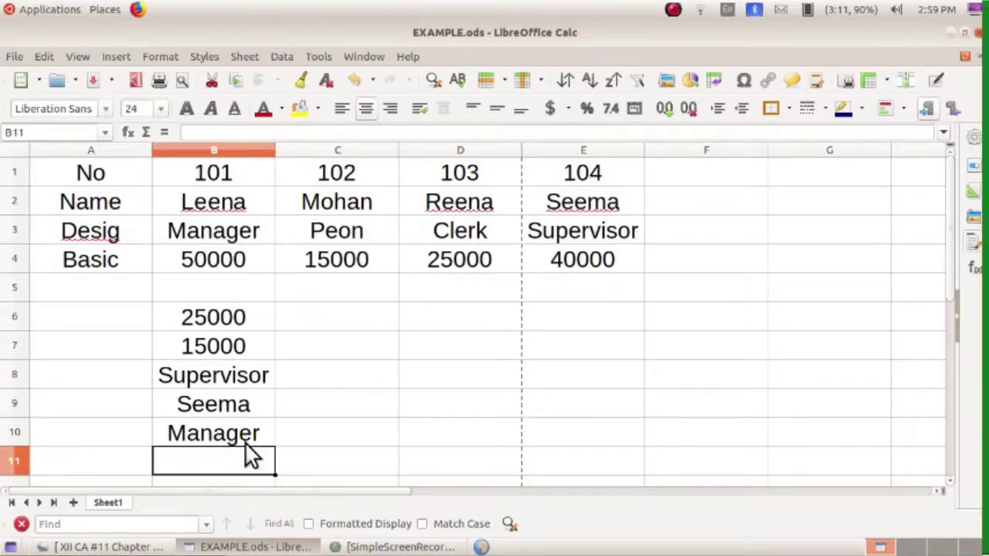
# Enter an HLOOKUP formula in B11 that searches for 100 in B1:E4, with row index 3 and sorted value 1.
pyautogui.write('=HLOOKUP')
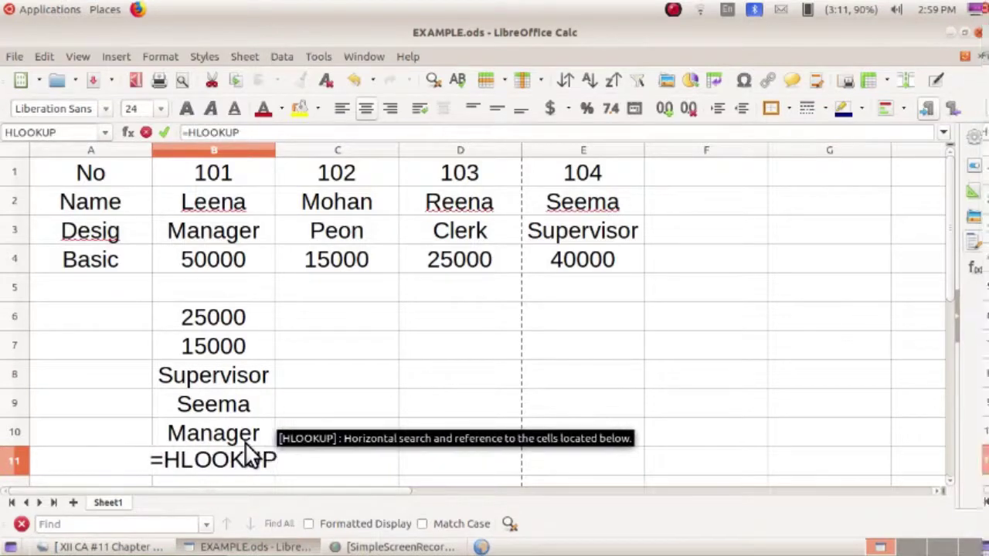
pyautogui.write('(100,')
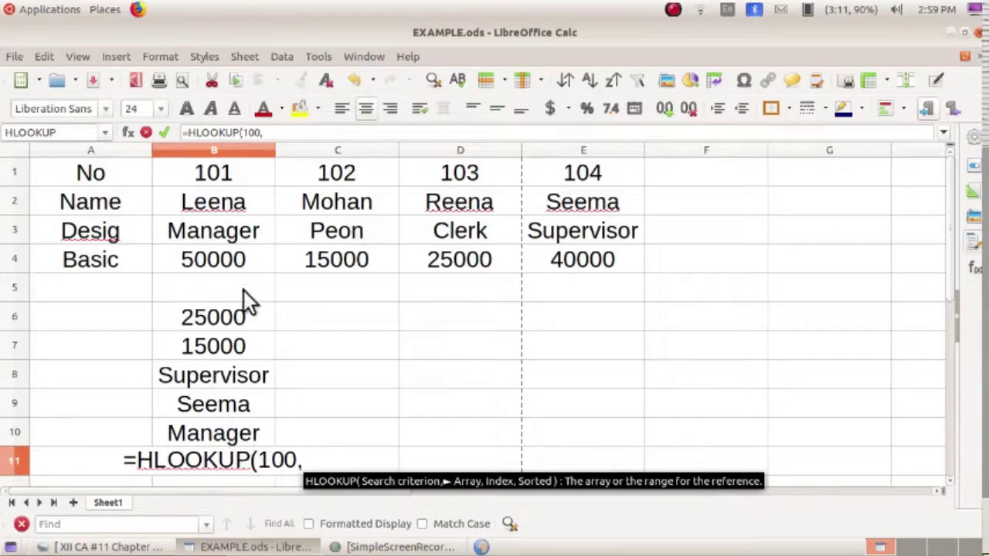
pyautogui.moveTo(196, 182); pyautogui.dragTo(584, 255)
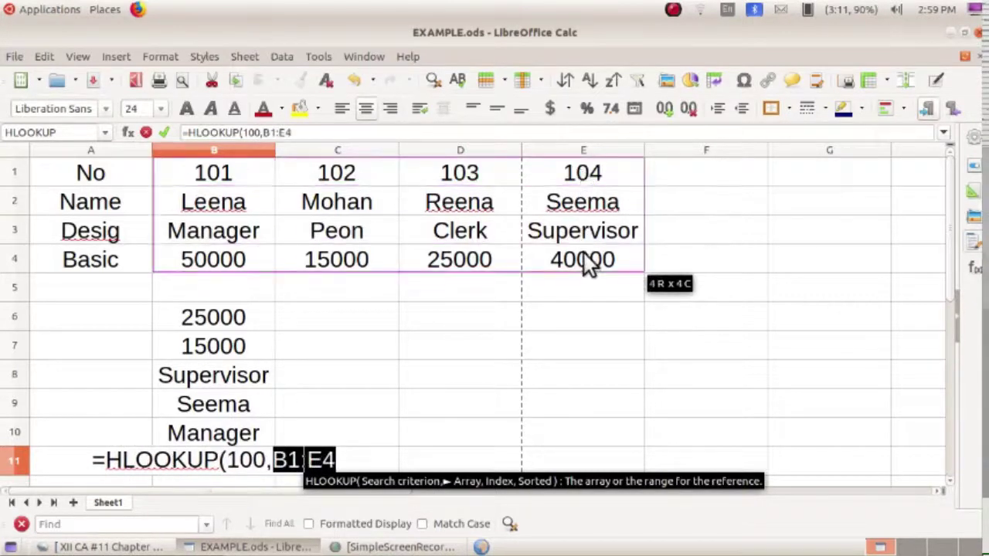
pyautogui.click(303, 132)
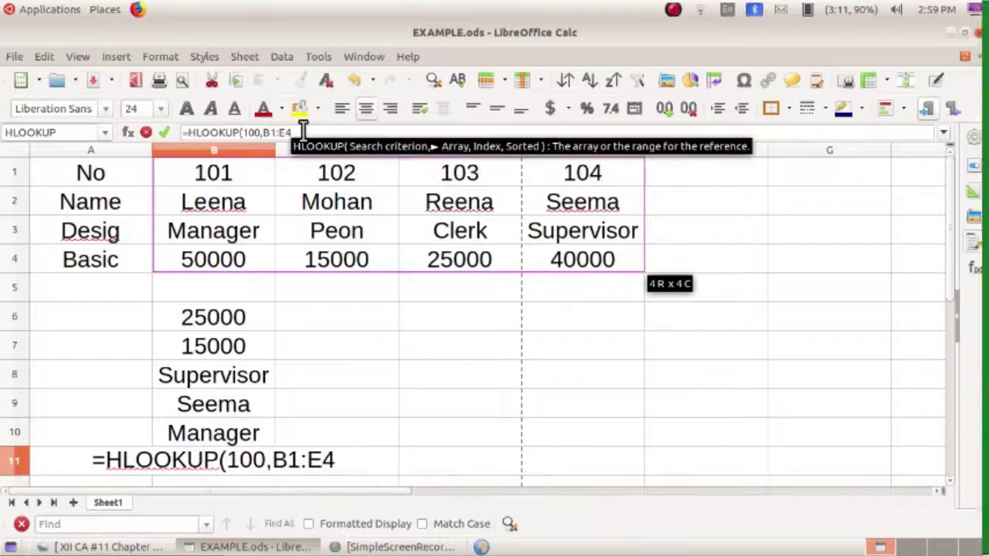
pyautogui.write(',')
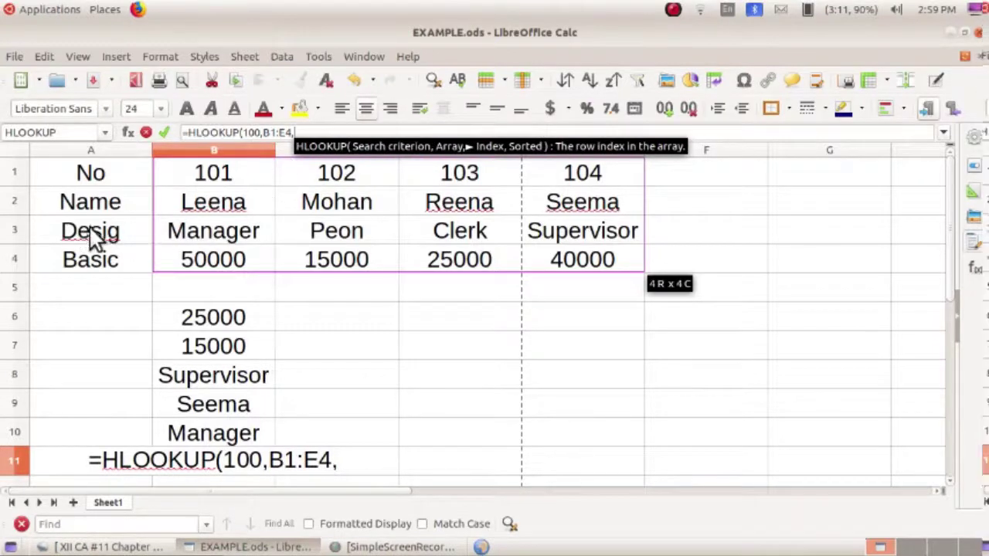
pyautogui.write('3')
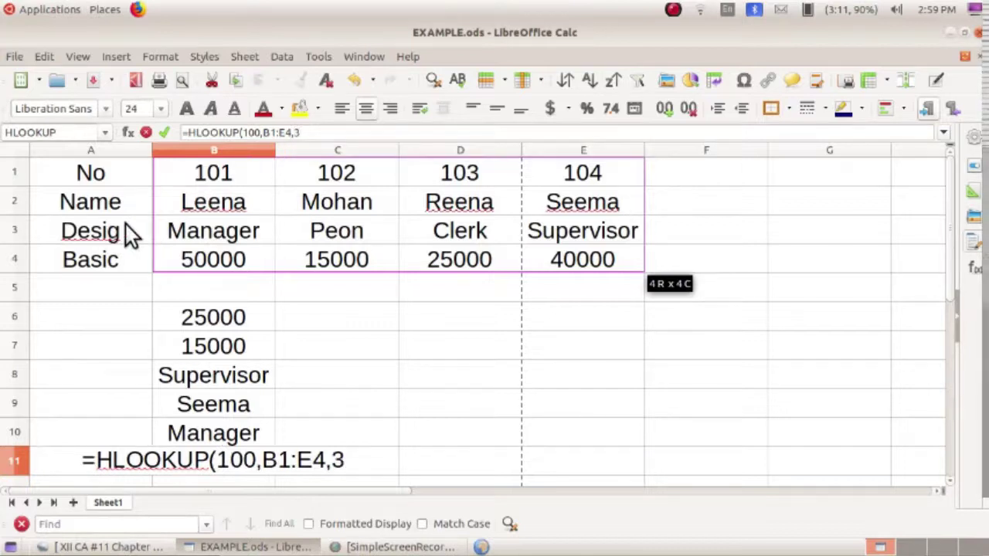
pyautogui.write(',1)')
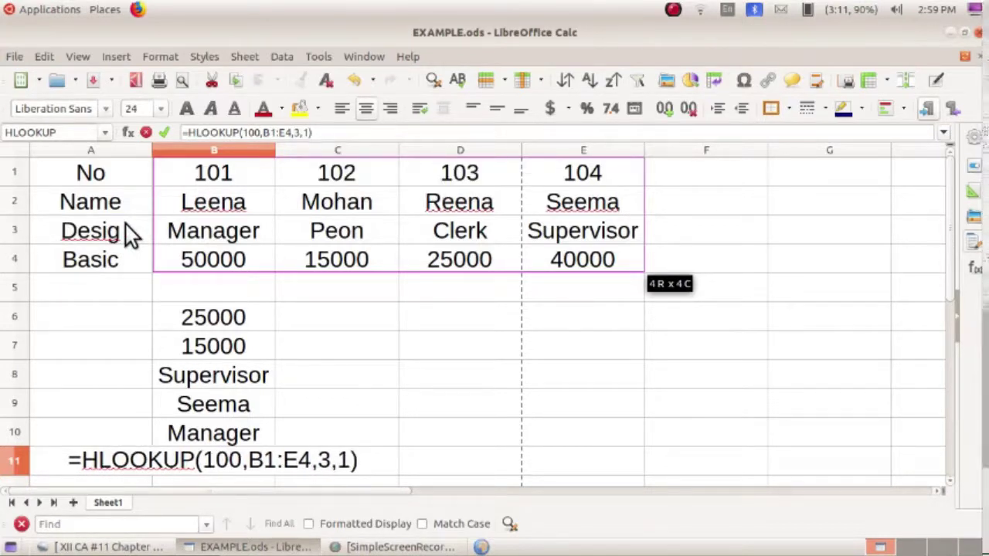
pyautogui.press('Return')
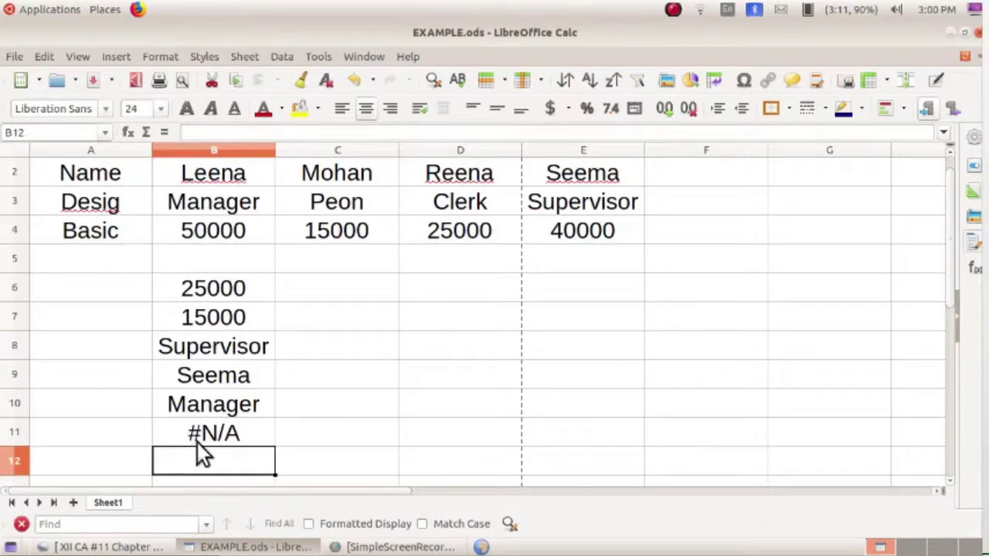
pyautogui.scroll(1, 212, 210)
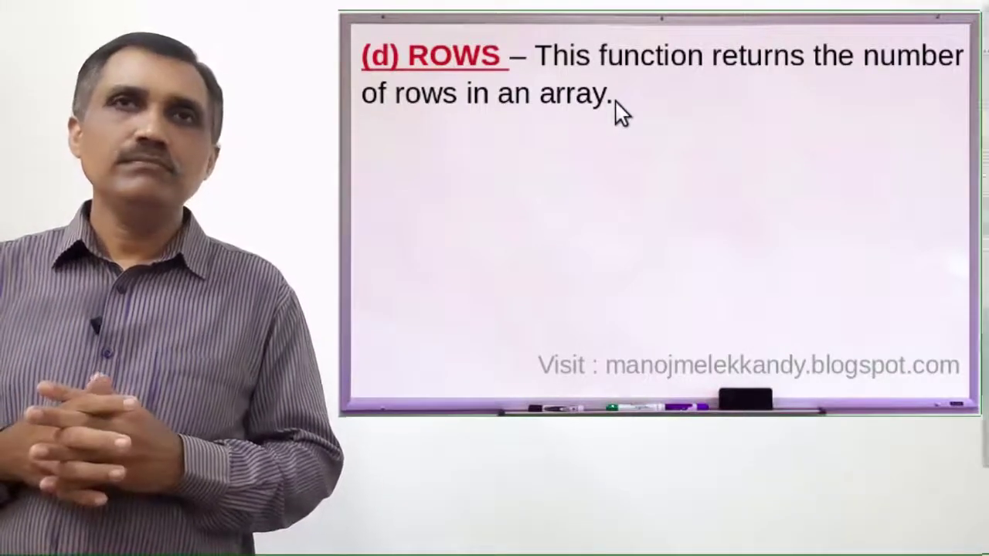
pyautogui.click(616, 102)
pyautogui.click(448, 164)
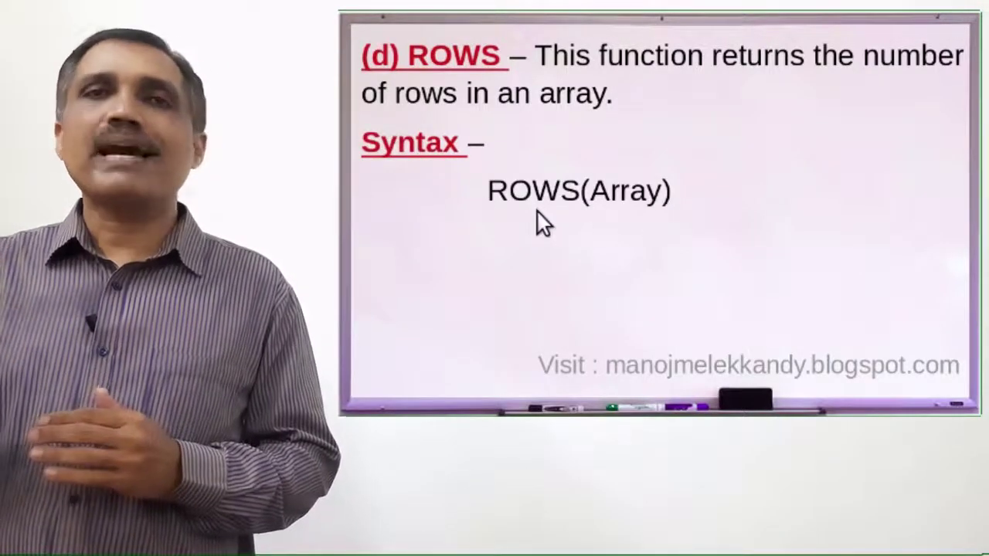
pyautogui.click(538, 212)
pyautogui.click(484, 272)
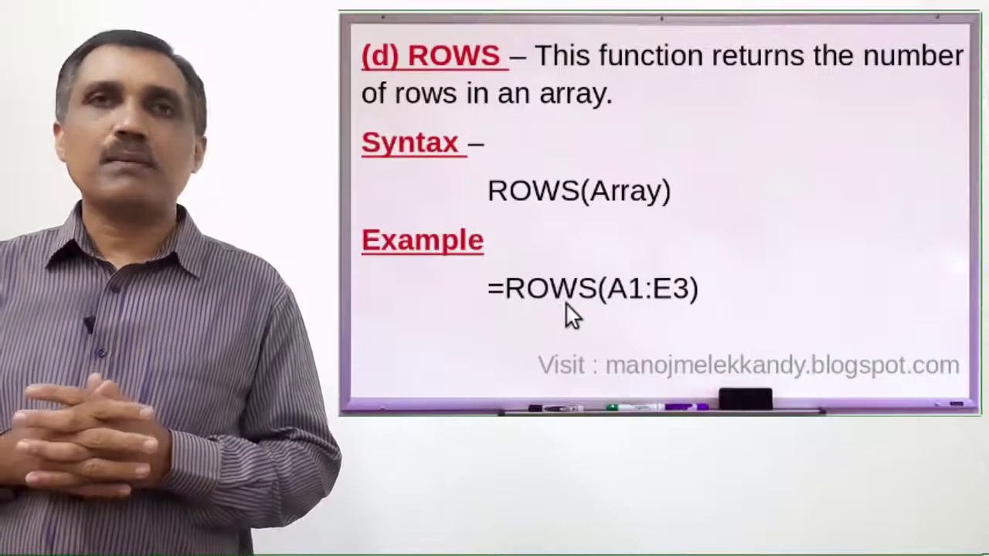